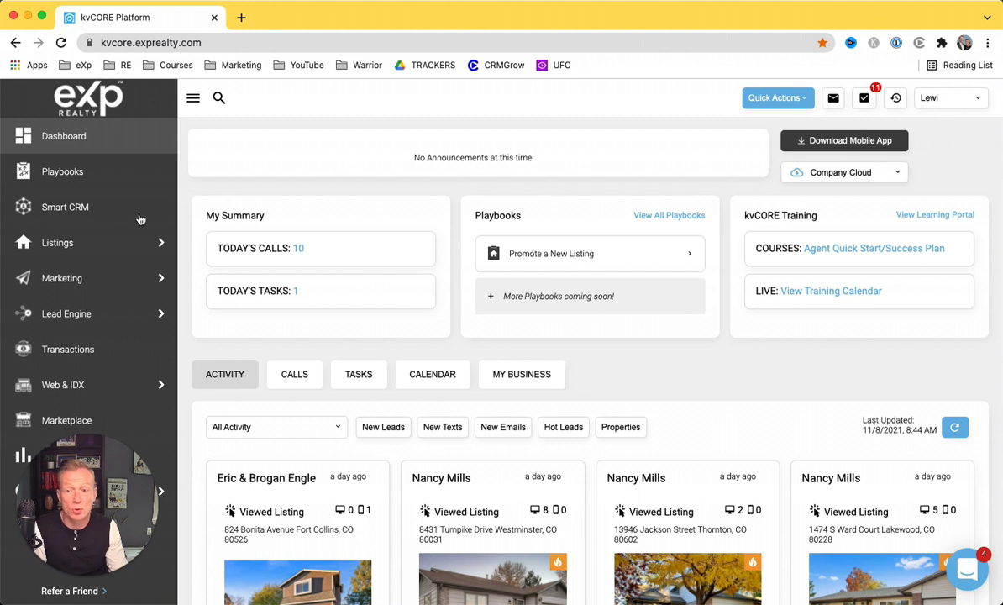
# Point at CORE Present in the kvCORE Marketing sidebar submenu.
pyautogui.moveTo(157, 278)
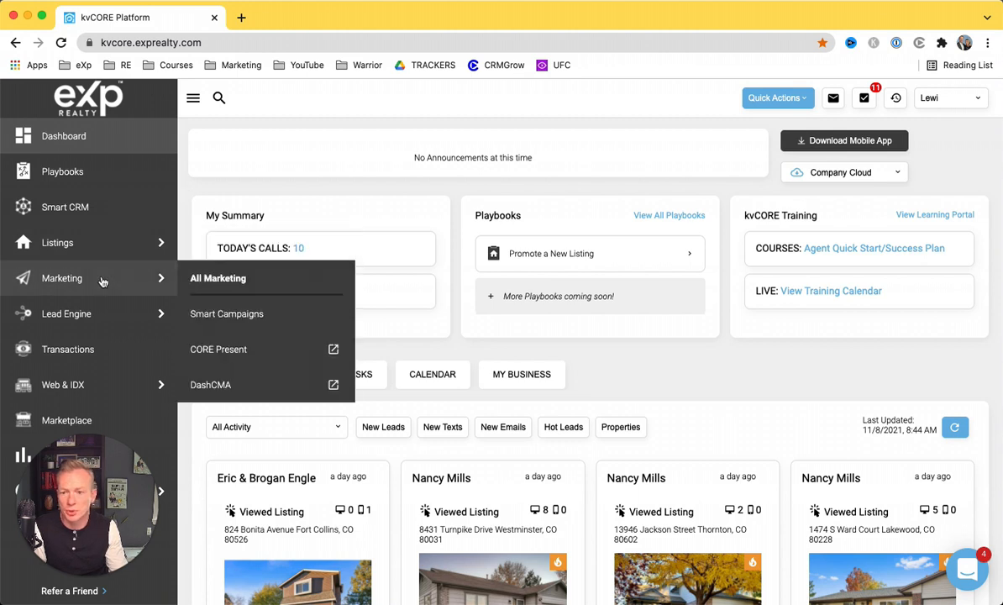
# Launch CORE Present and begin creating a new Buyer Tour presentation.
pyautogui.click(240, 350)
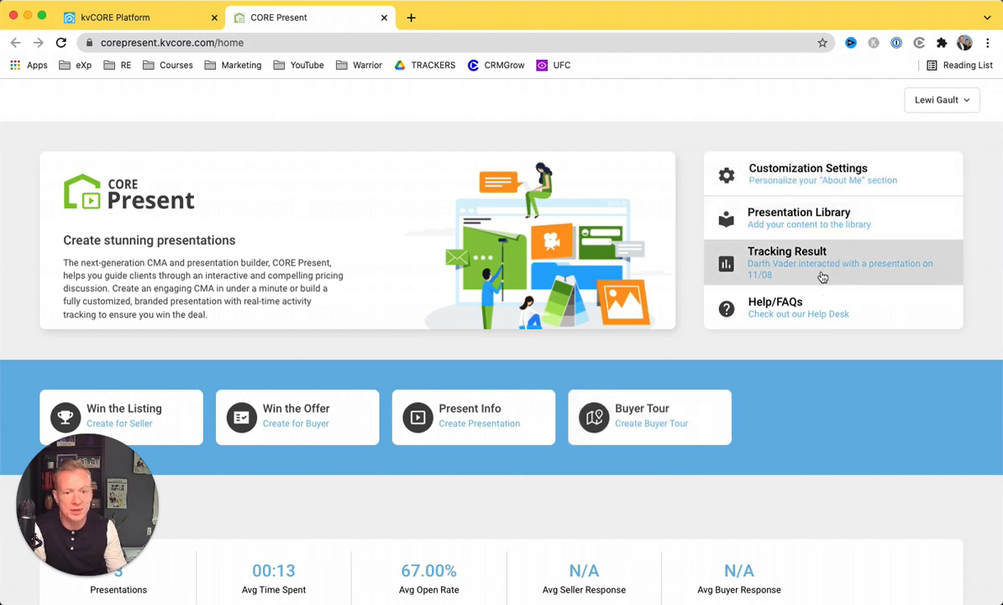
pyautogui.click(639, 430)
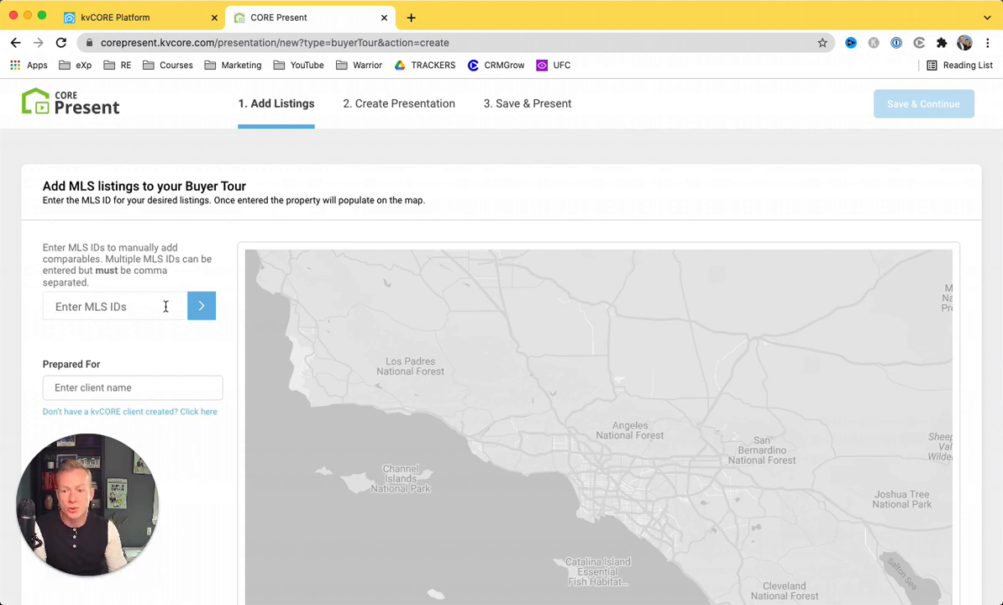
# Enter the six Denver MLS listing IDs for the buyer tour.
pyautogui.click(124, 305)
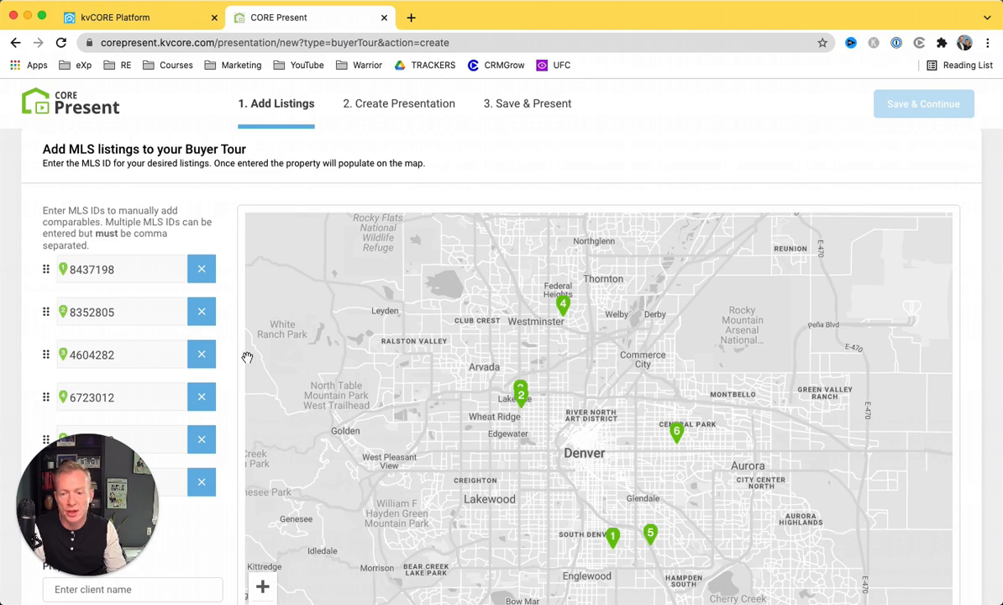
pyautogui.scroll(-3, 204, 349)
pyautogui.moveTo(99, 534); pyautogui.dragTo(925, 535)
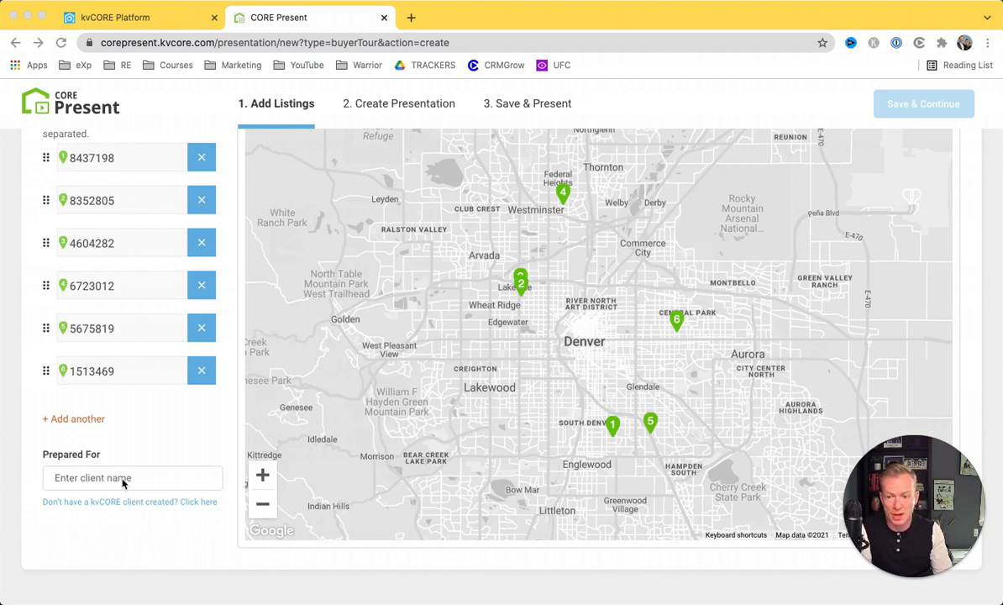
# Set Prepared For to the client from the suggestions and save to generate the tour.
pyautogui.click(86, 479)
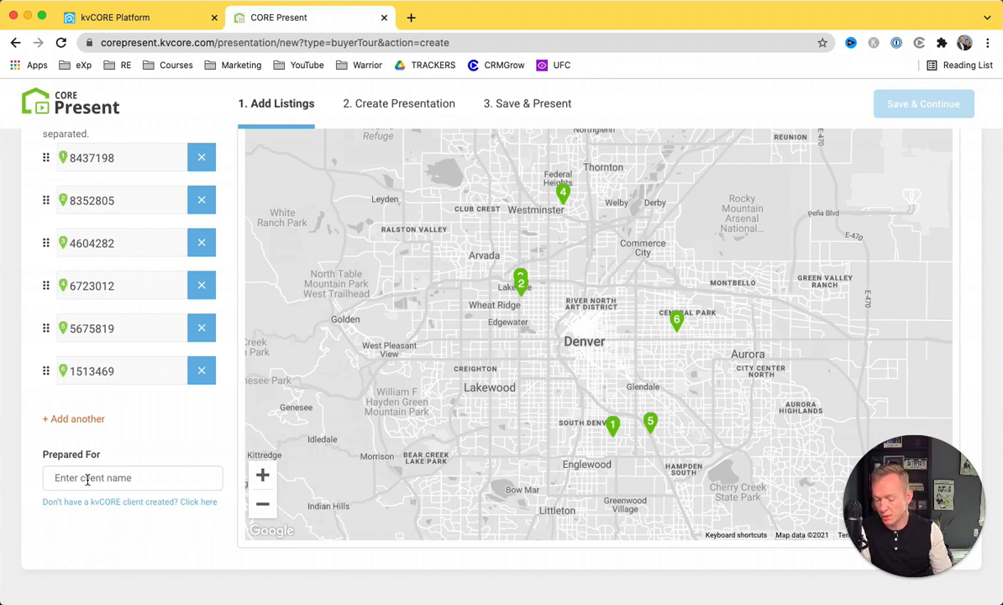
pyautogui.write('Darth')
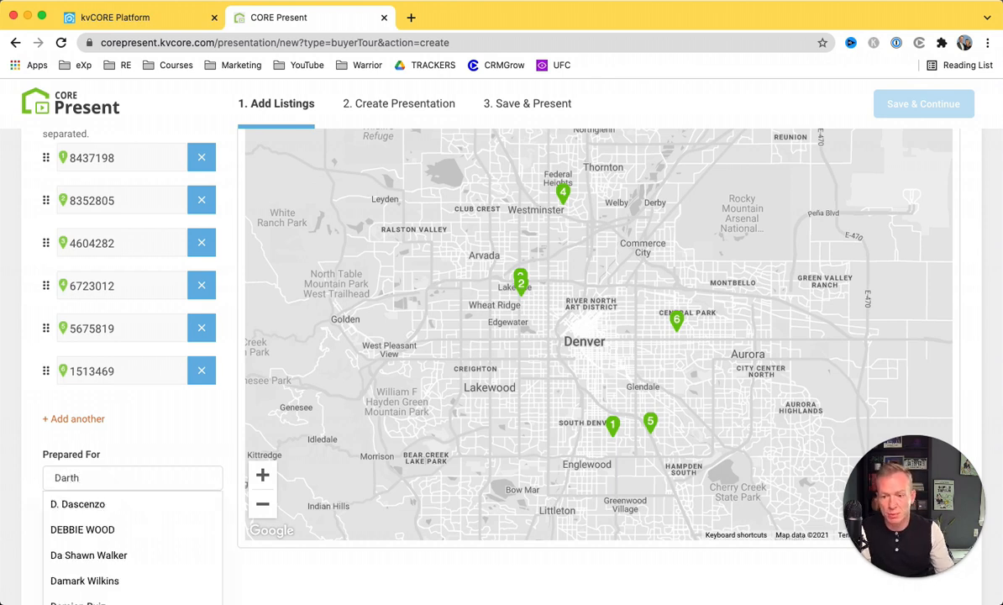
pyautogui.click(66, 506)
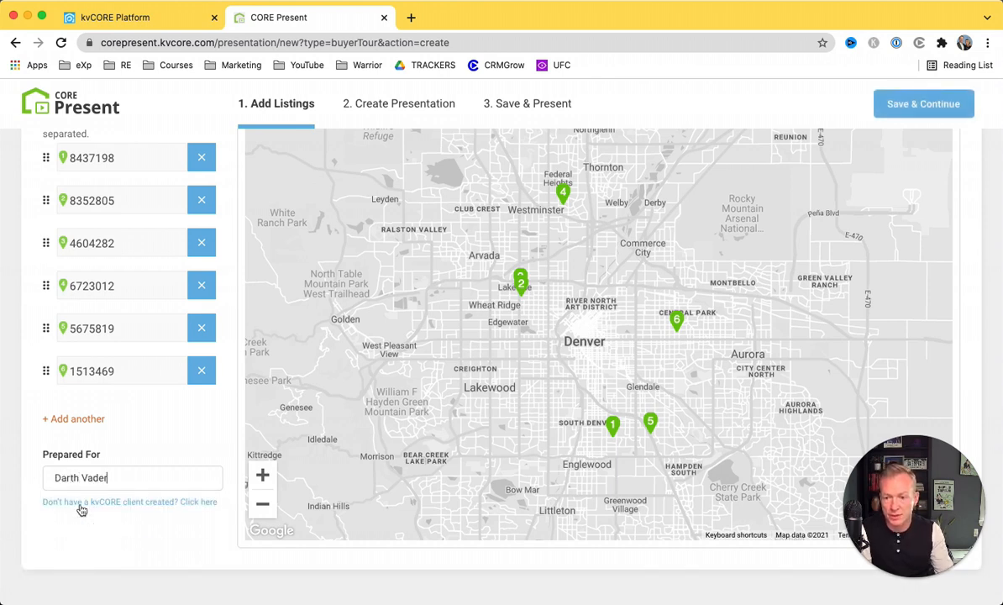
pyautogui.click(911, 116)
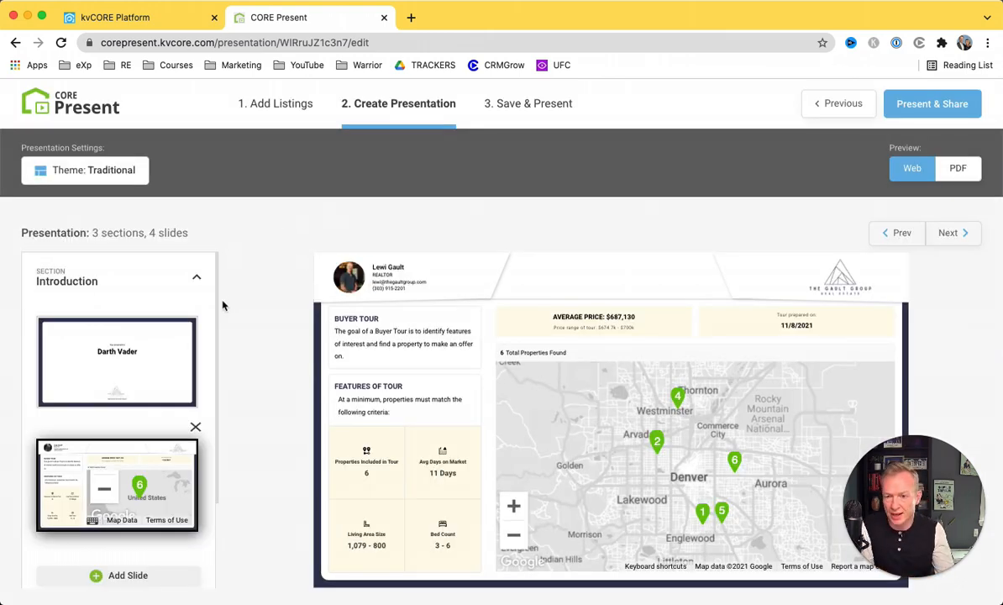
# Preview the title and summary map slides, then expand The Properties and Rate & Review sections.
pyautogui.click(118, 355)
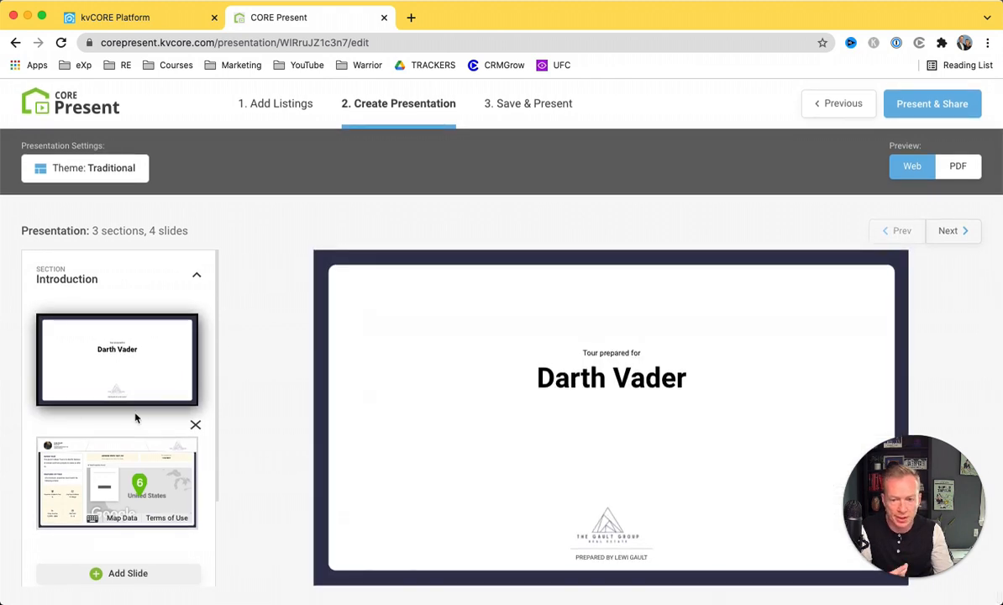
pyautogui.scroll(-3, 135, 417)
pyautogui.scroll(1, 154, 362)
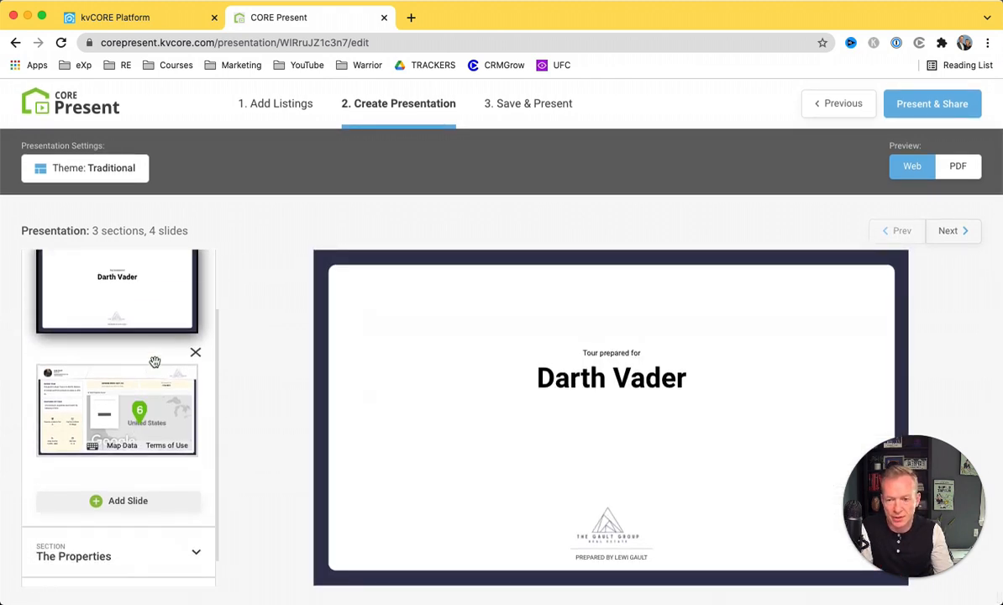
pyautogui.scroll(2, 155, 362)
pyautogui.scroll(-3, 135, 419)
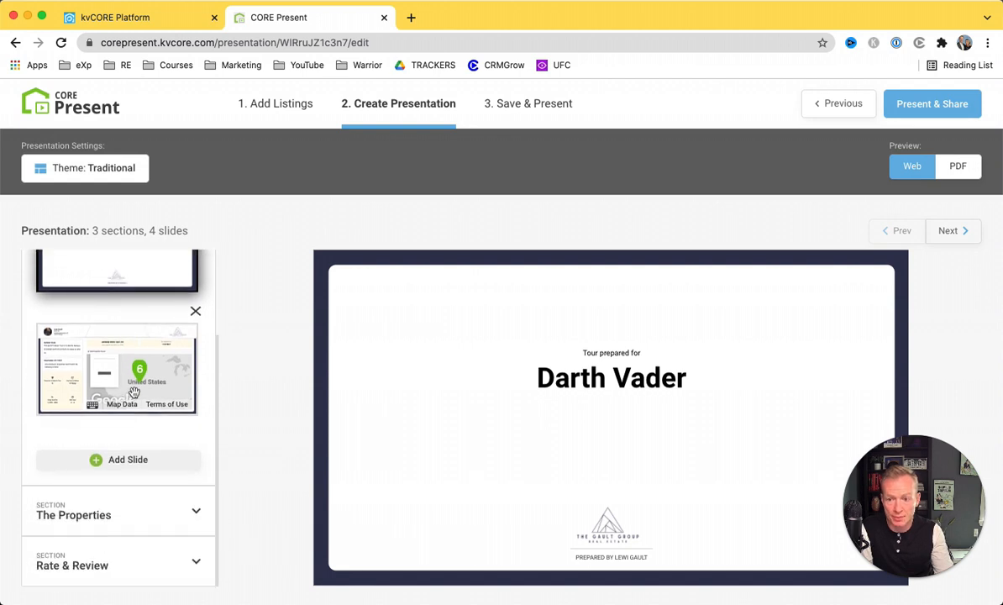
pyautogui.click(134, 393)
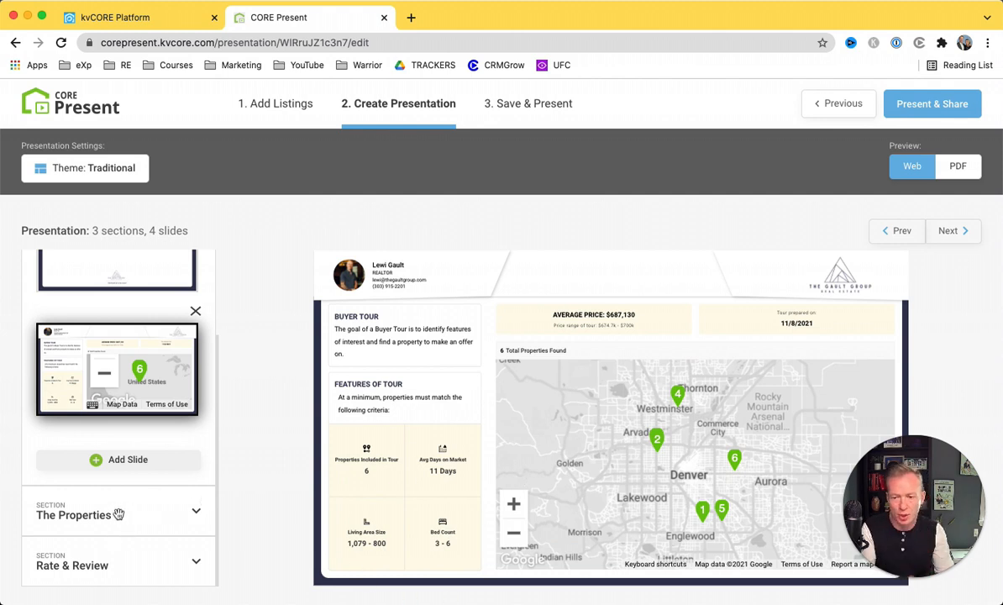
pyautogui.click(184, 510)
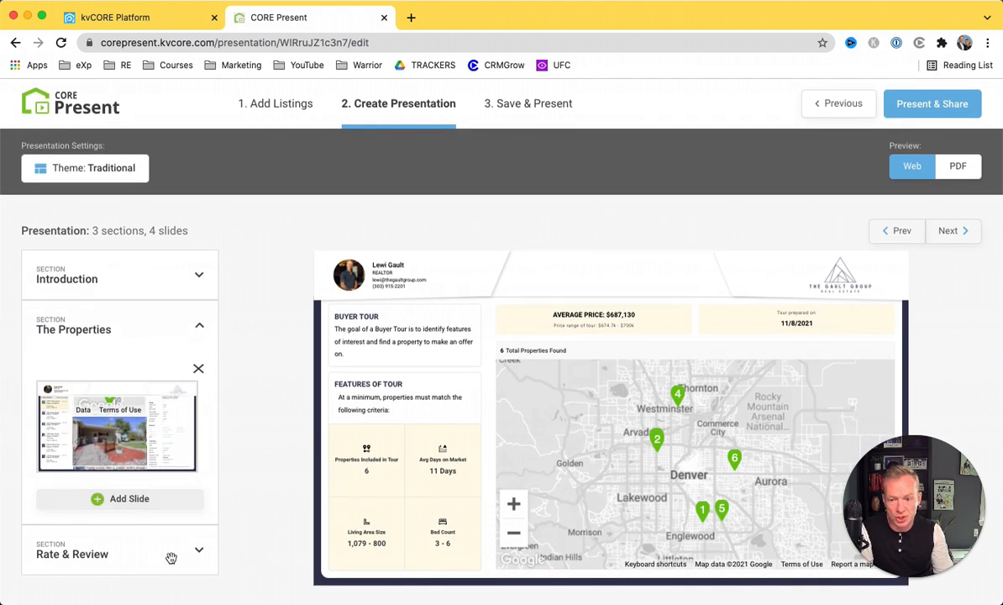
pyautogui.click(198, 550)
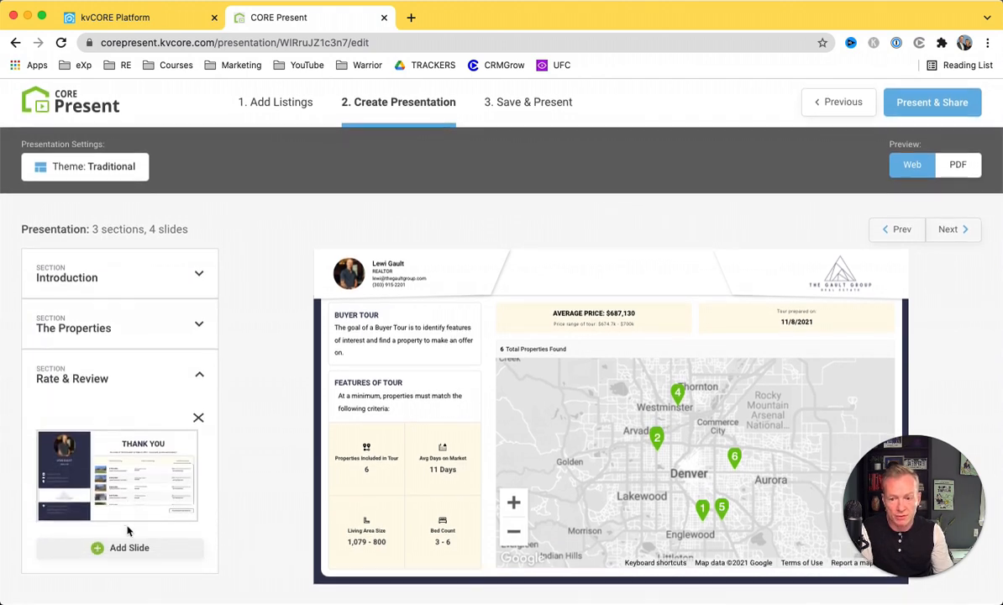
pyautogui.scroll(1, 133, 472)
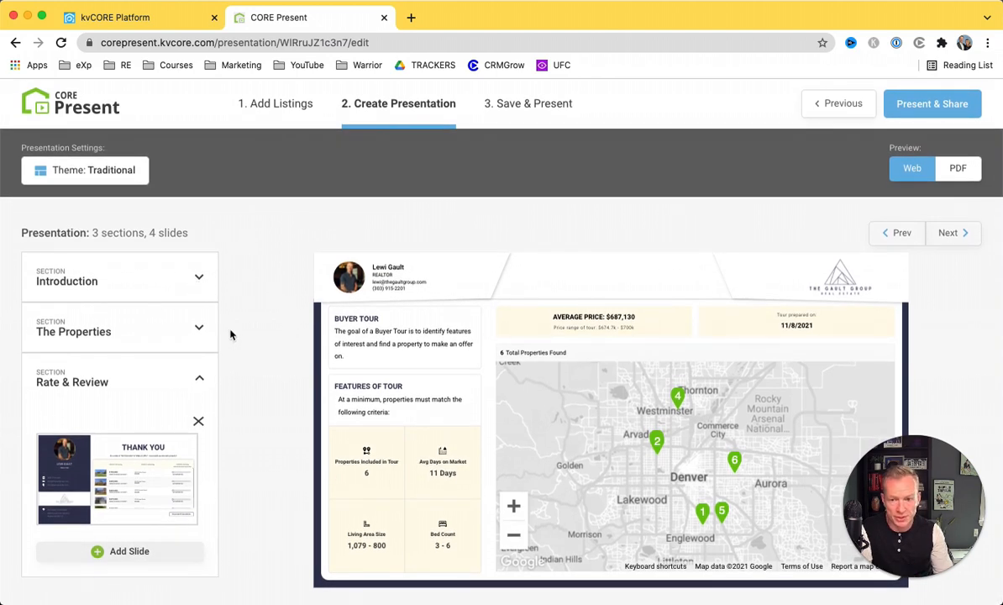
pyautogui.click(109, 181)
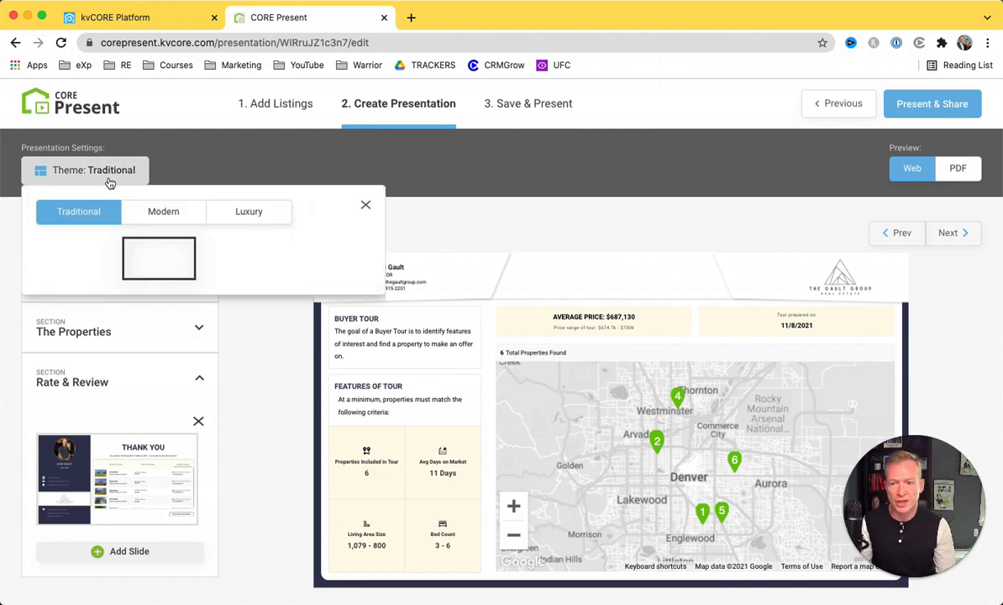
pyautogui.click(162, 213)
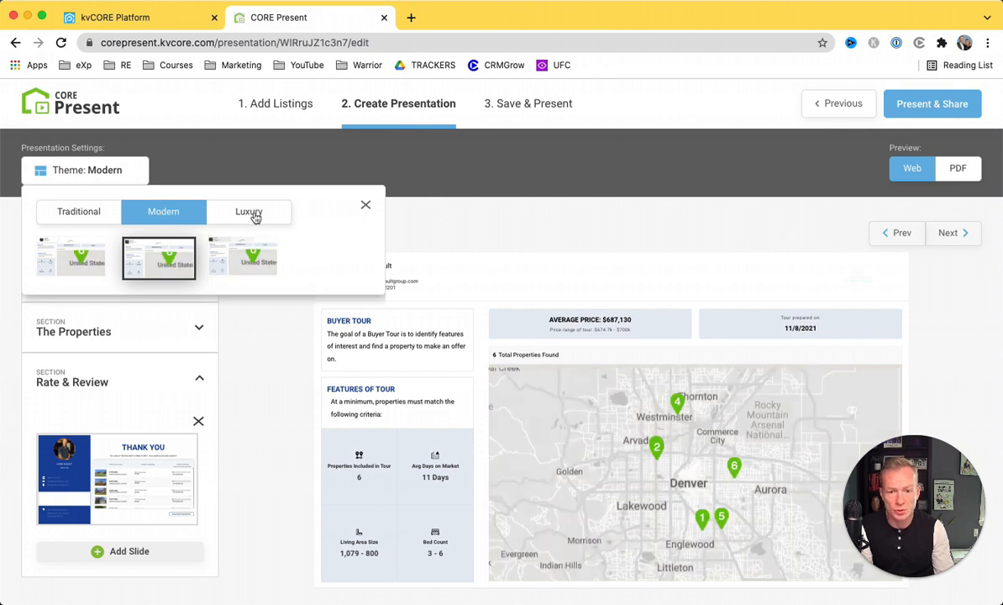
pyautogui.click(235, 215)
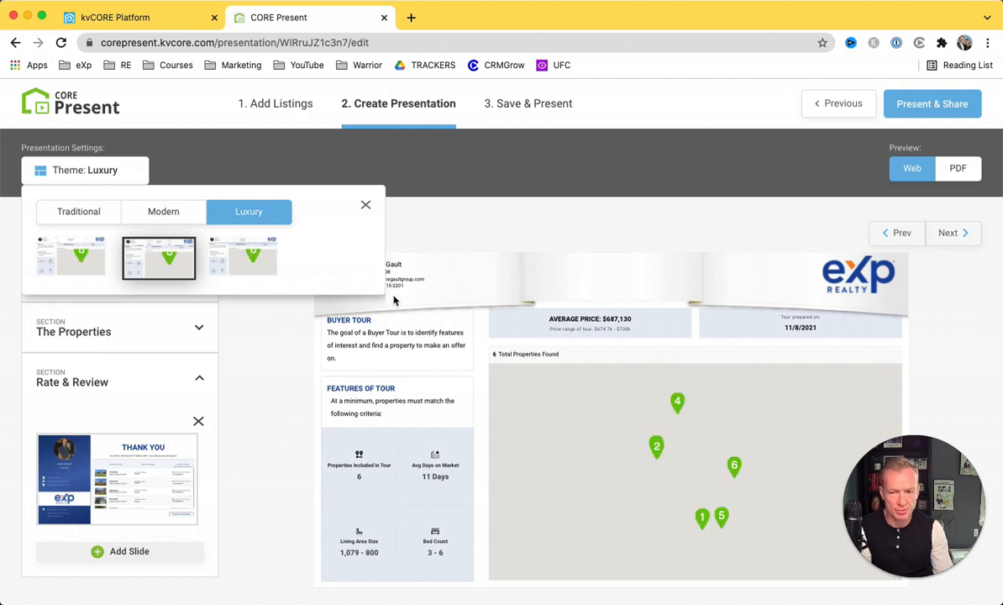
pyautogui.click(163, 215)
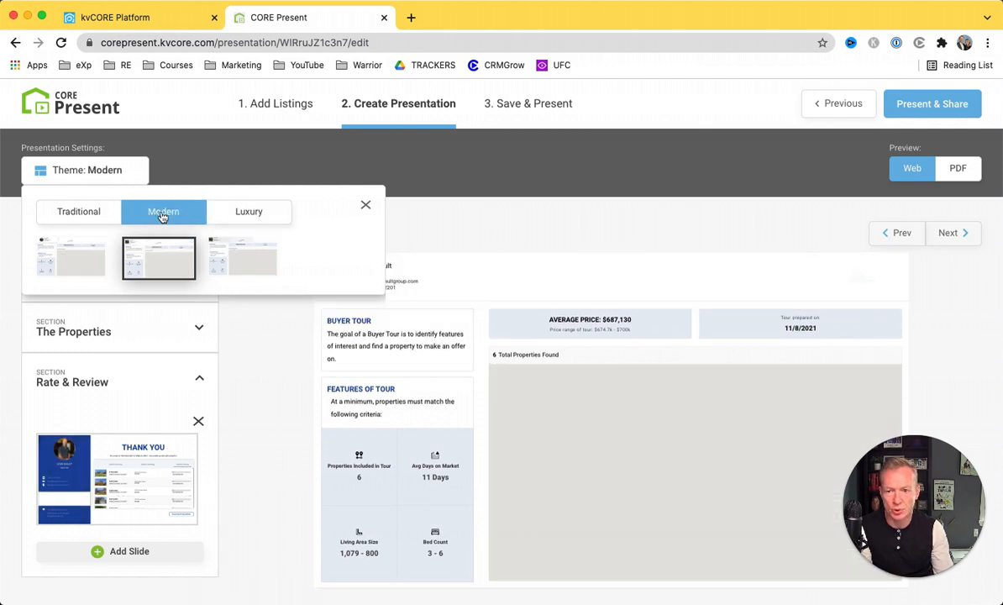
pyautogui.click(96, 216)
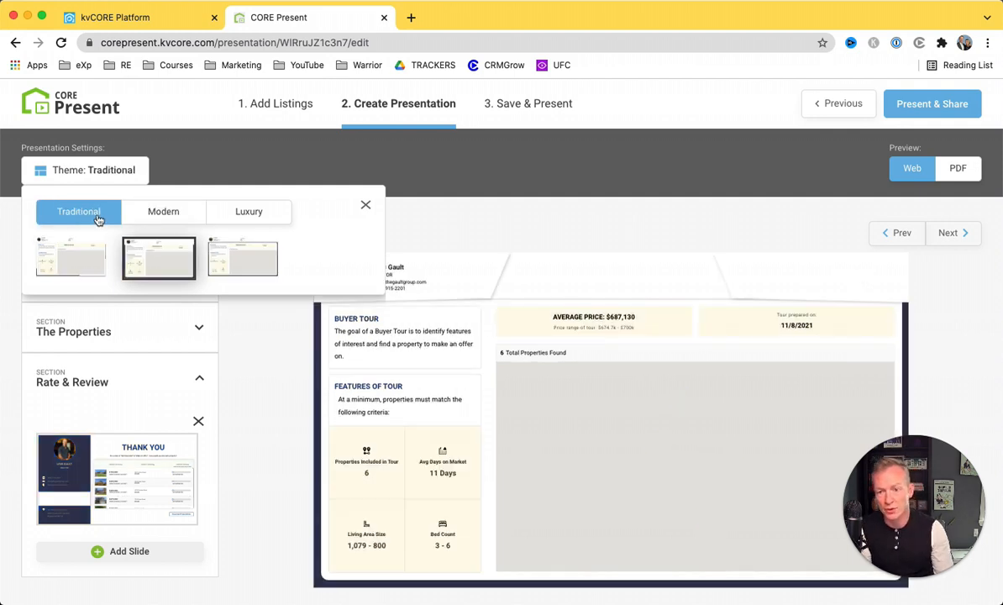
pyautogui.click(366, 205)
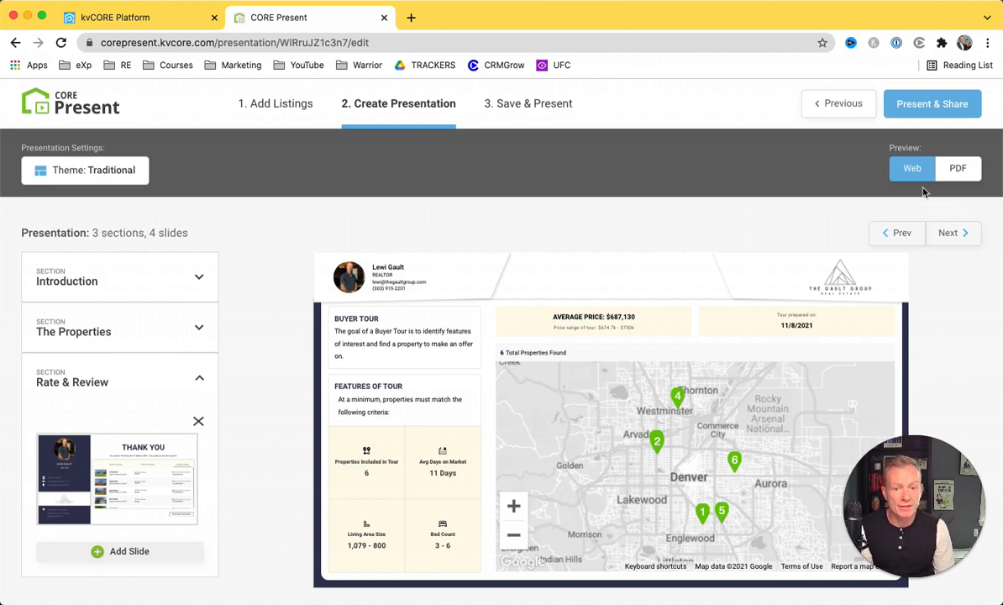
pyautogui.click(958, 168)
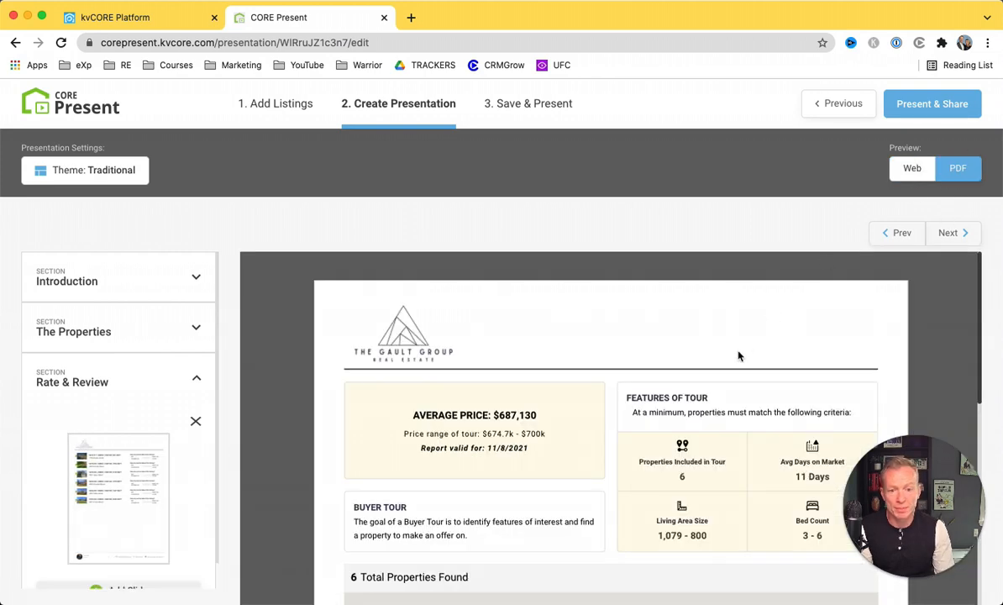
pyautogui.scroll(-5, 737, 351)
pyautogui.scroll(-2, 737, 351)
pyautogui.scroll(4, 835, 300)
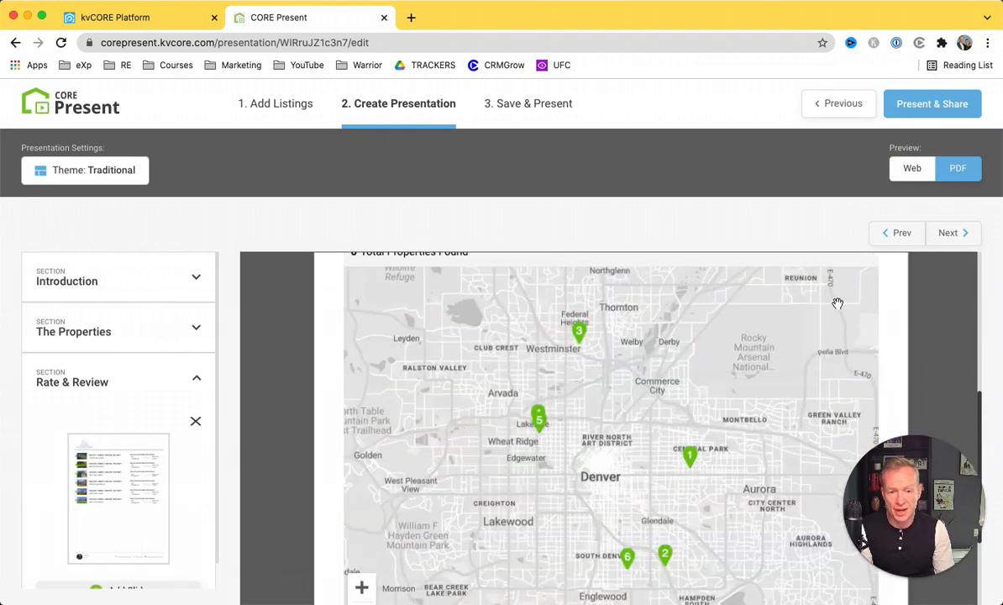
pyautogui.scroll(5, 911, 307)
pyautogui.scroll(-5, 914, 310)
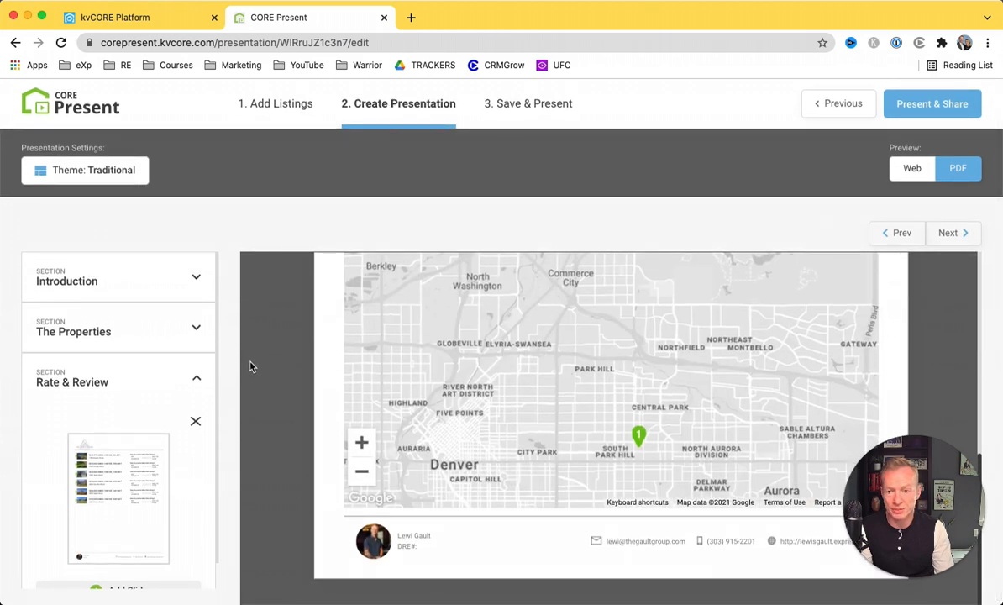
pyautogui.scroll(5, 249, 366)
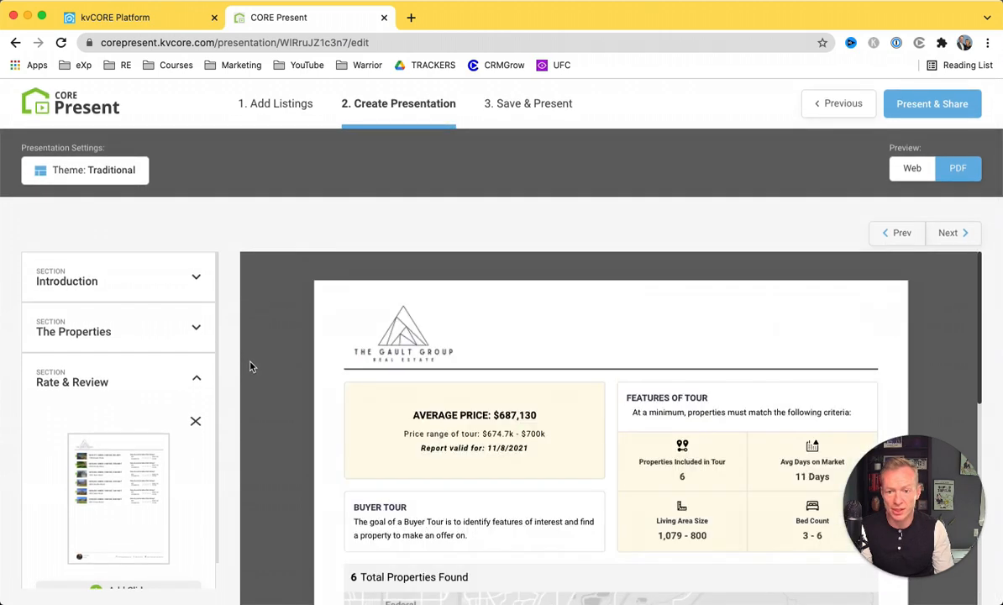
pyautogui.click(903, 172)
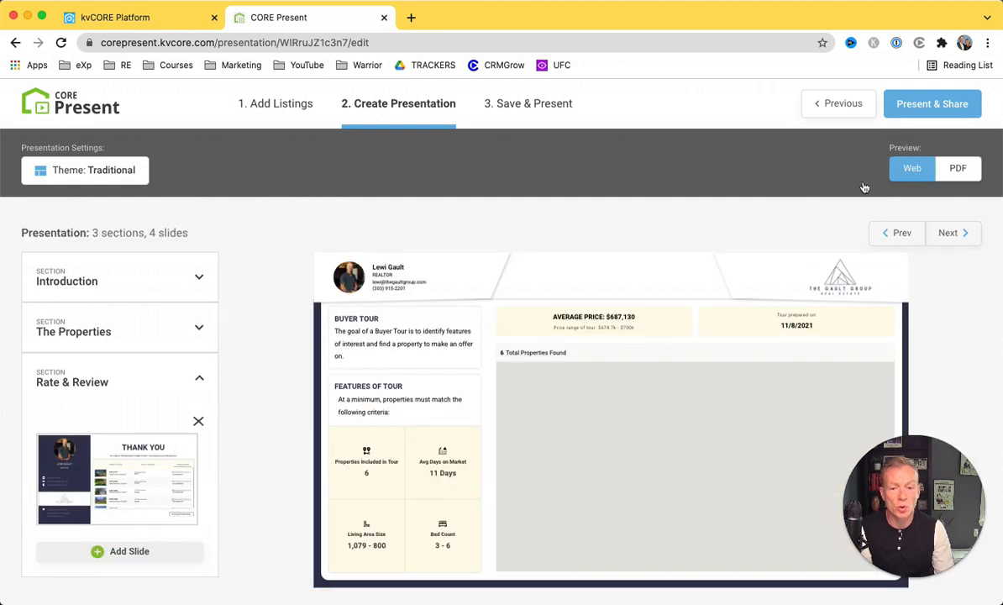
pyautogui.click(944, 115)
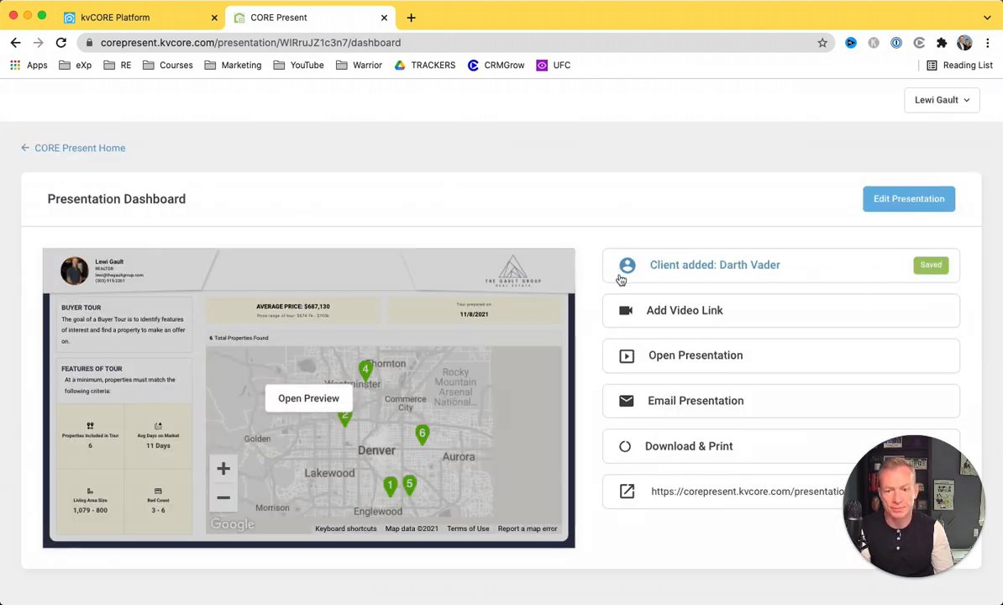
pyautogui.moveTo(886, 501); pyautogui.dragTo(563, 195)
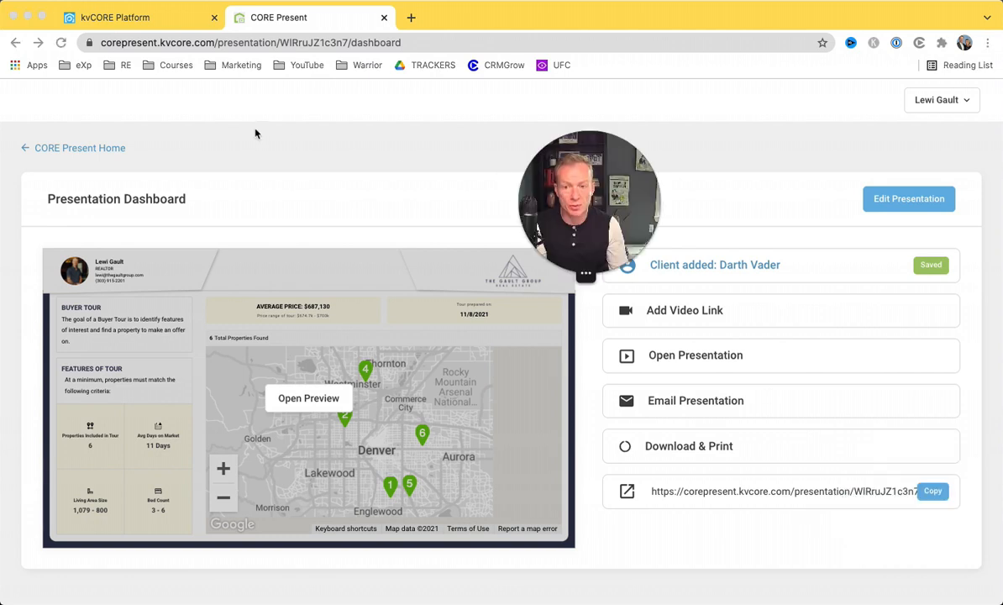
pyautogui.moveTo(573, 199); pyautogui.dragTo(252, 135)
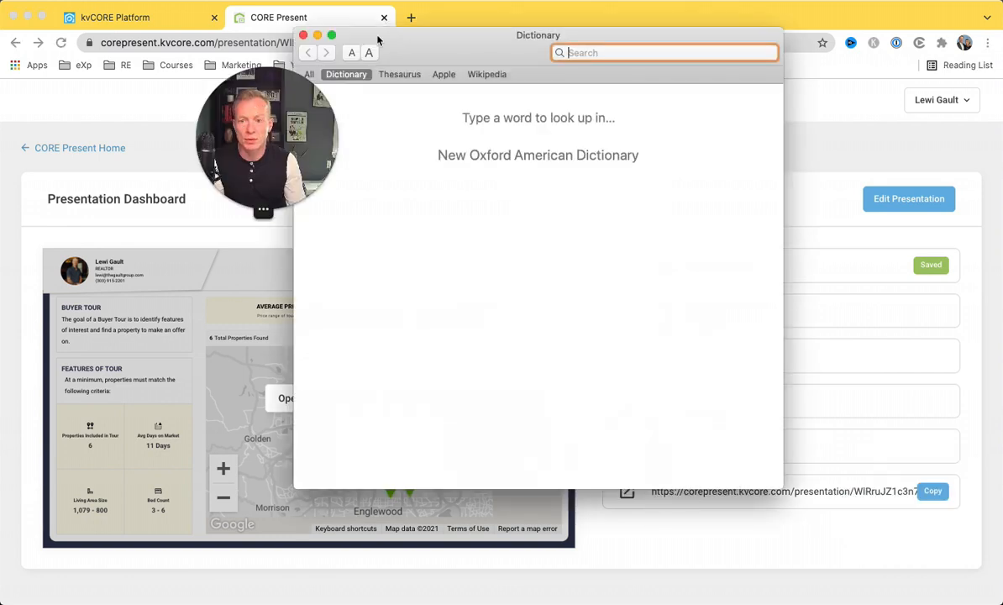
pyautogui.click(303, 34)
pyautogui.moveTo(312, 117); pyautogui.dragTo(437, 172)
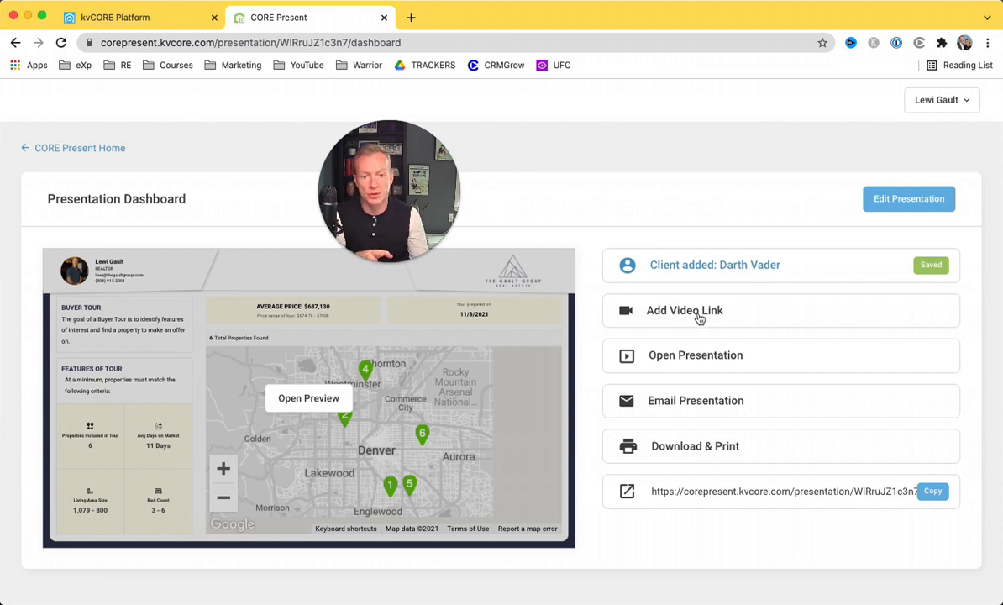
pyautogui.click(678, 319)
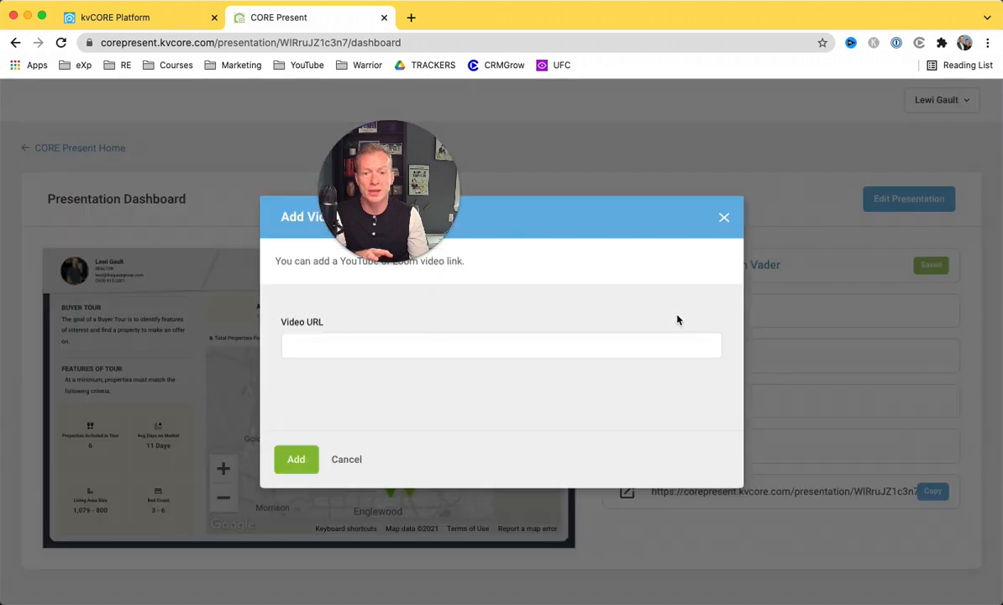
pyautogui.moveTo(416, 178); pyautogui.dragTo(557, 80)
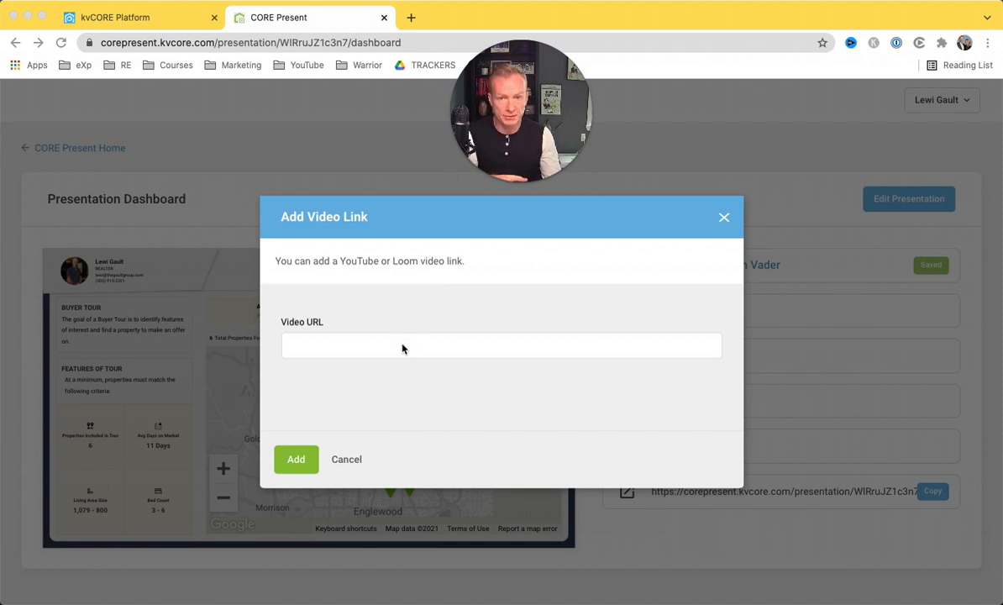
pyautogui.click(722, 217)
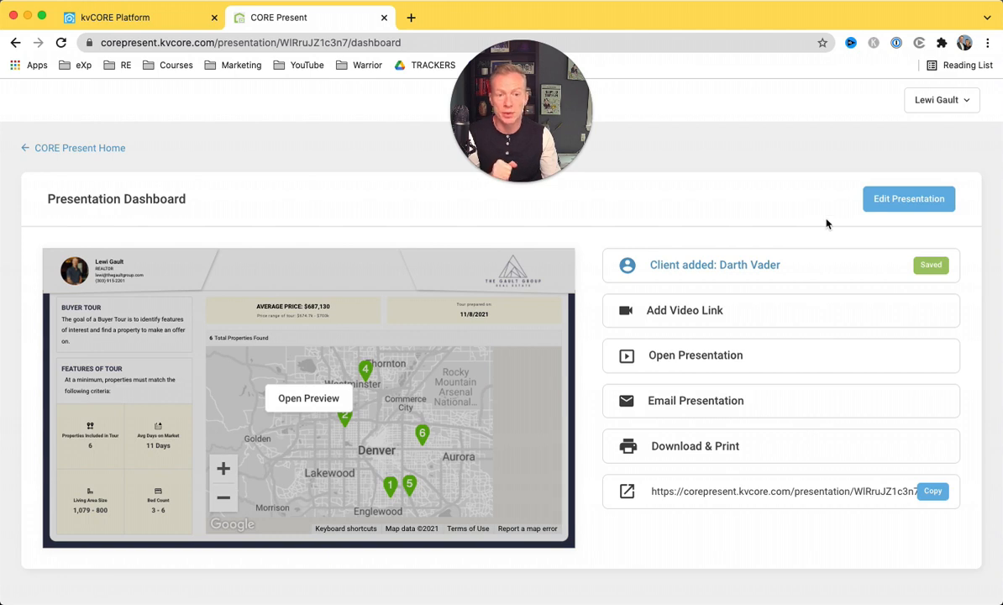
# Open the live presentation in a new tab and advance to the Buyer Tour map slide.
pyautogui.click(660, 359)
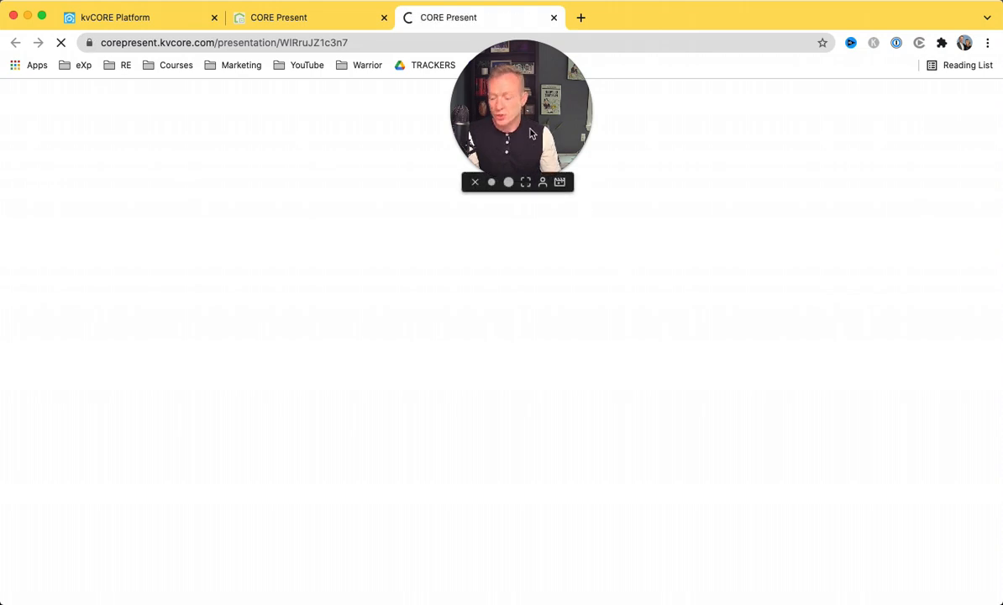
pyautogui.moveTo(523, 124); pyautogui.dragTo(932, 79)
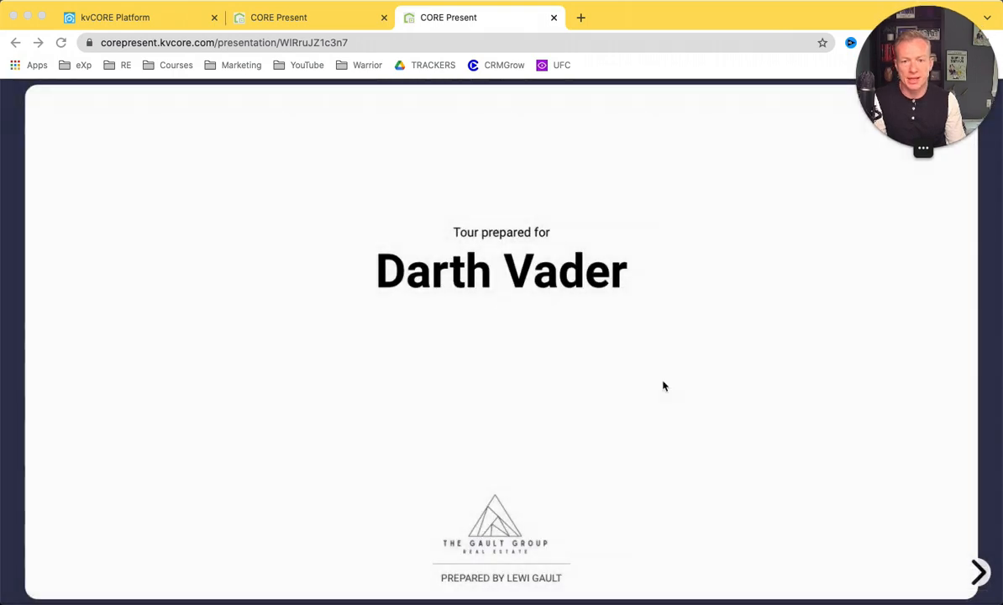
pyautogui.click(978, 577)
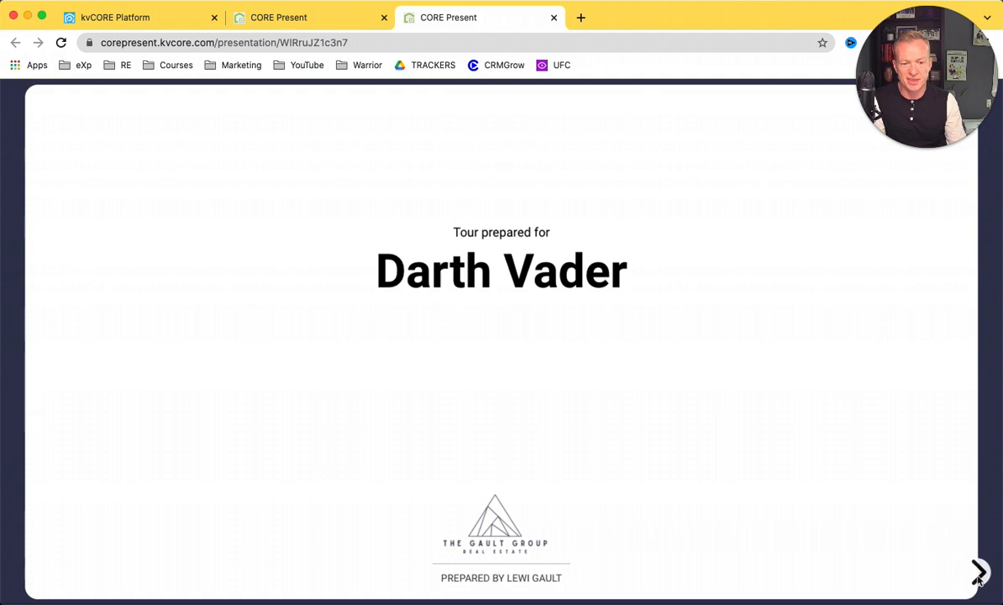
pyautogui.click(979, 576)
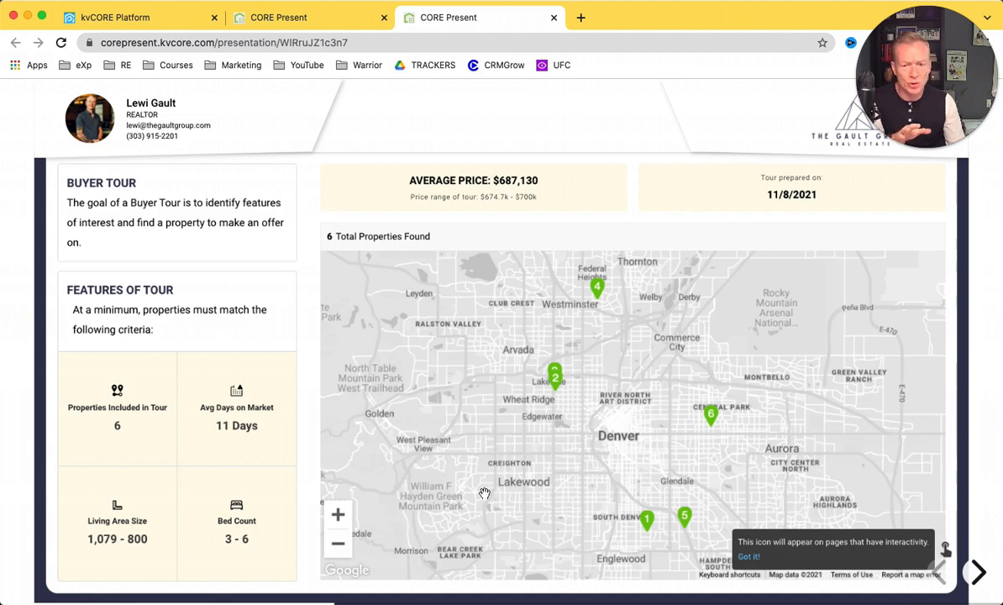
# Zoom the tour map around downtown Denver and pan toward property marker 6.
pyautogui.click(338, 546)
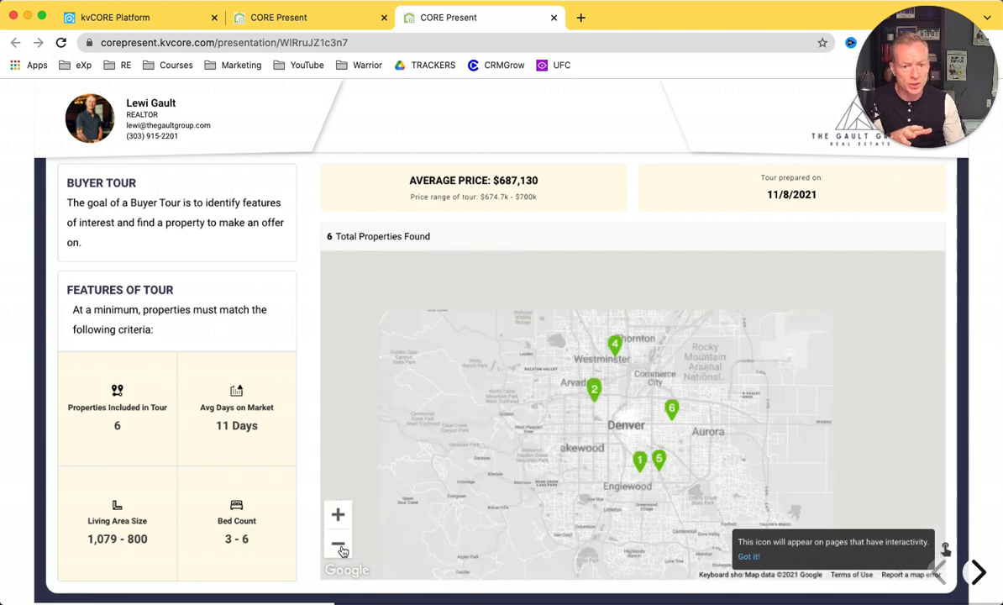
pyautogui.click(339, 544)
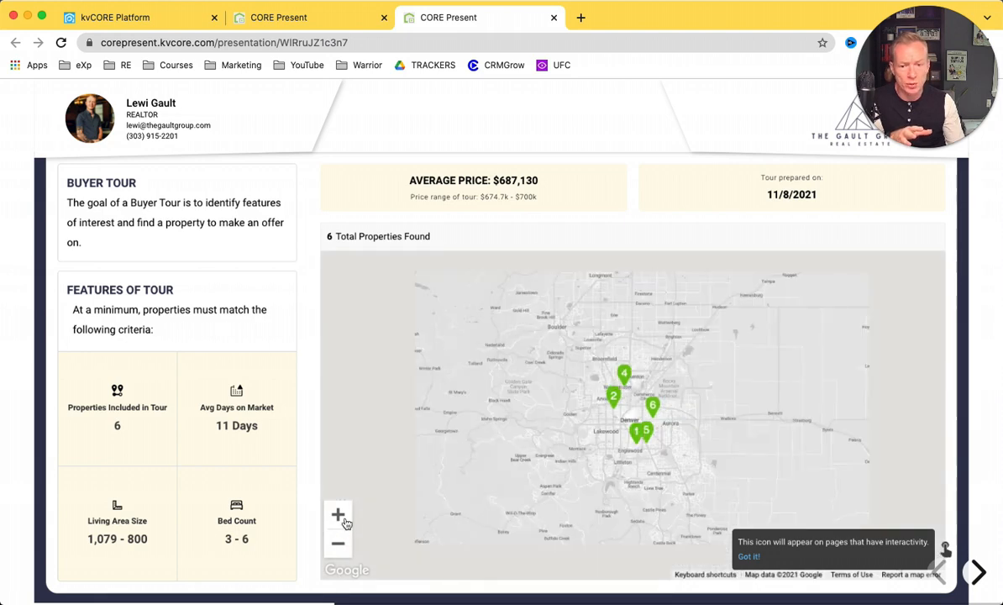
pyautogui.click(340, 516)
pyautogui.click(339, 515)
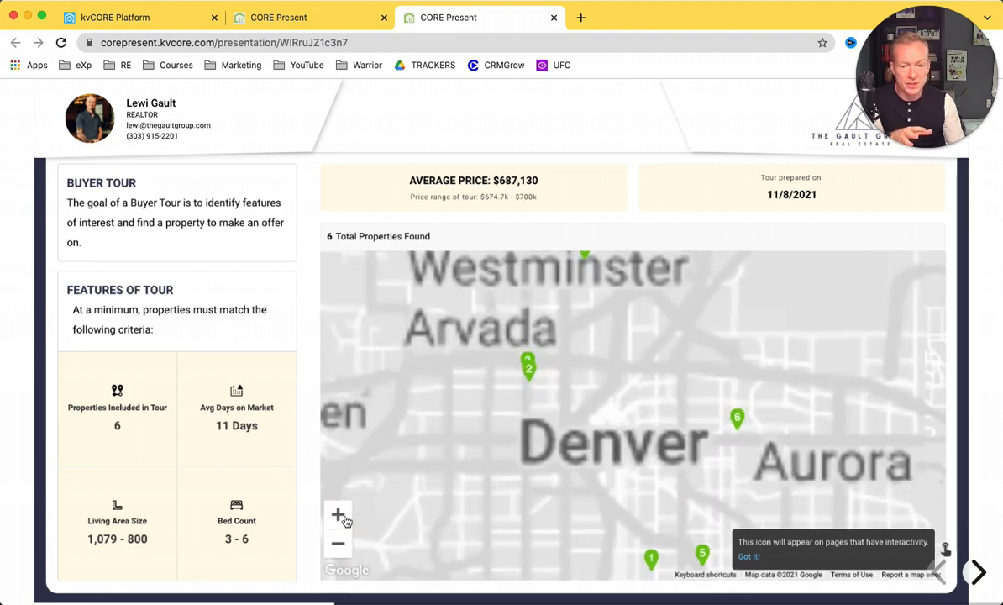
pyautogui.click(339, 516)
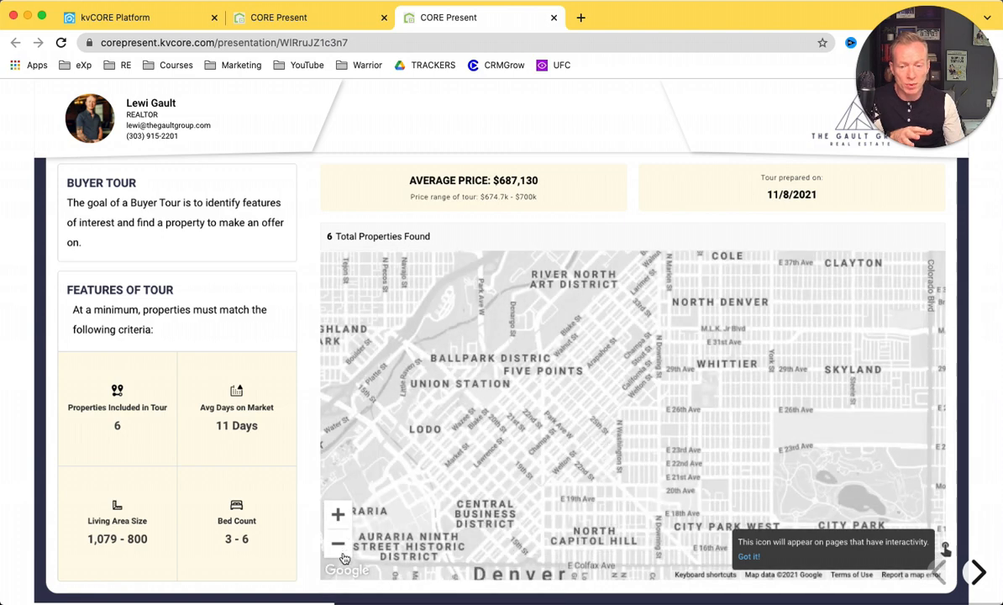
pyautogui.click(343, 551)
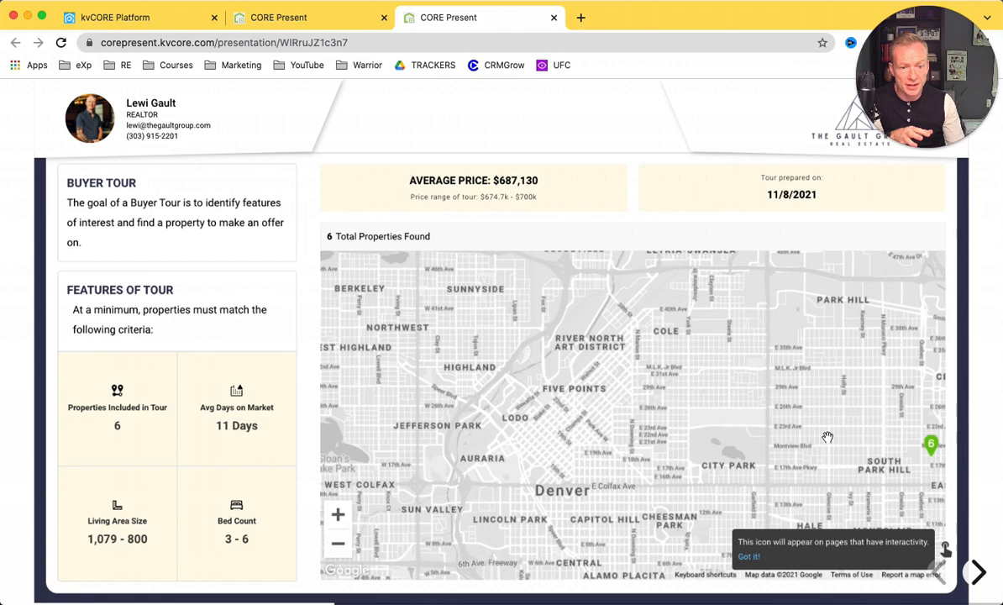
pyautogui.moveTo(728, 424); pyautogui.dragTo(681, 408)
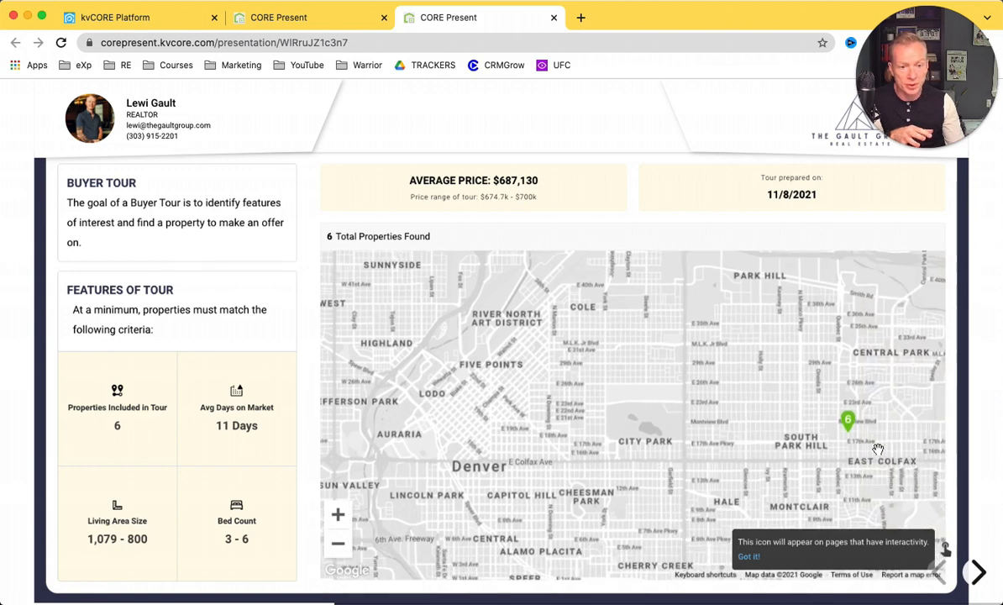
pyautogui.moveTo(753, 446); pyautogui.dragTo(696, 443)
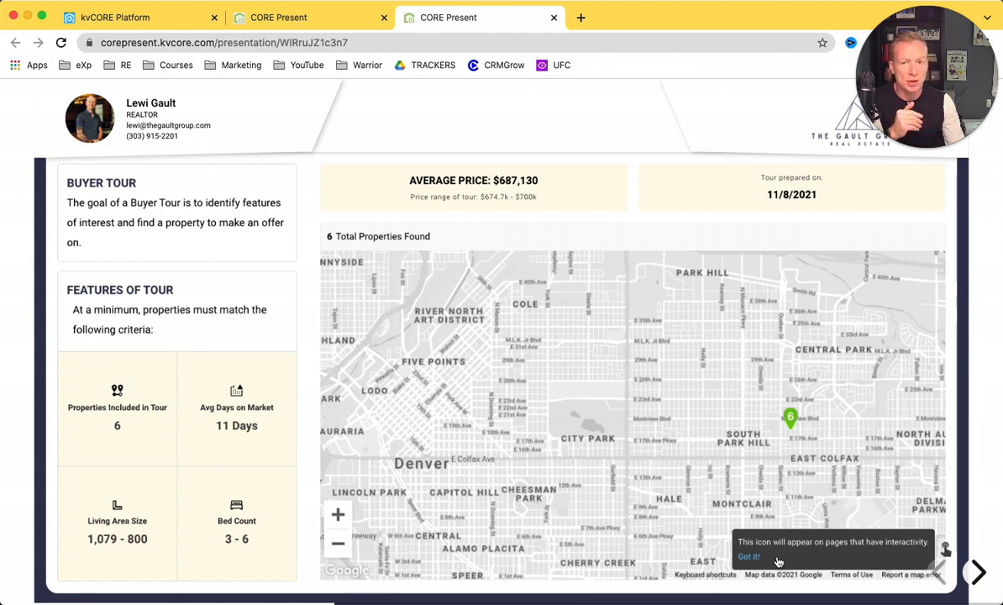
# Advance to the property detail slide and scroll through its details panel.
pyautogui.click(977, 575)
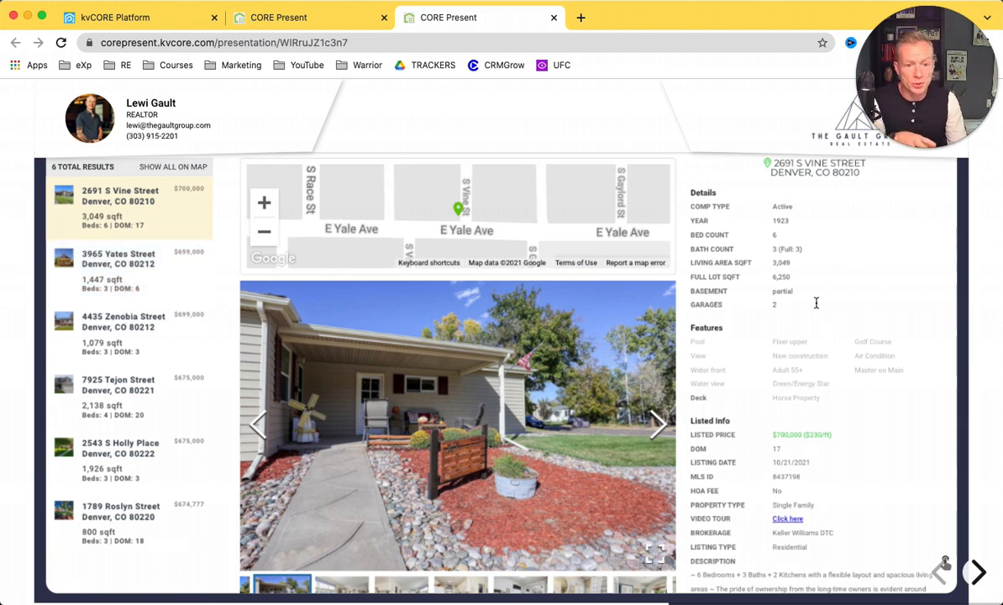
pyautogui.scroll(-1, 870, 286)
pyautogui.scroll(1, 871, 286)
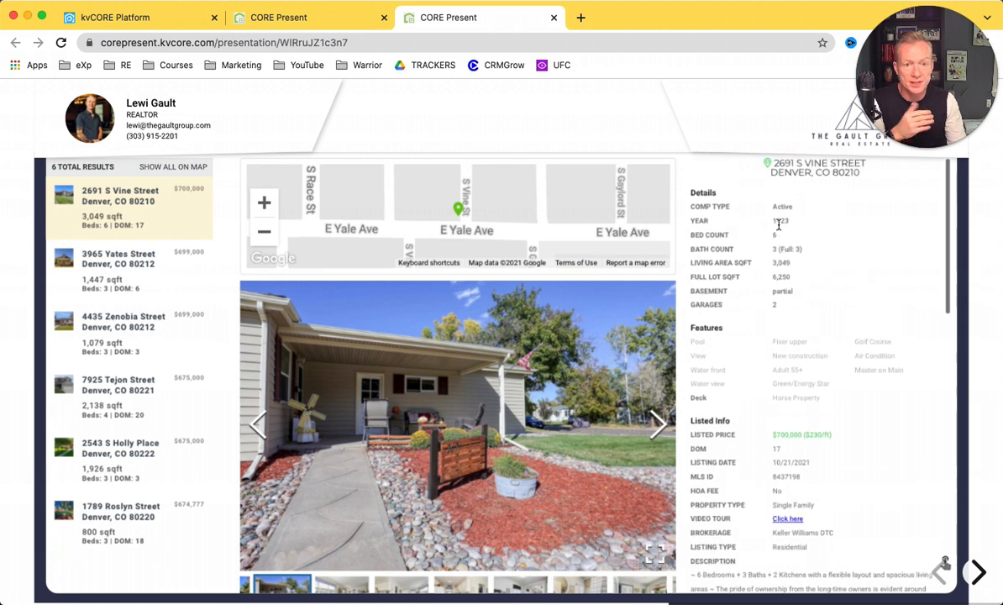
pyautogui.scroll(-3, 803, 308)
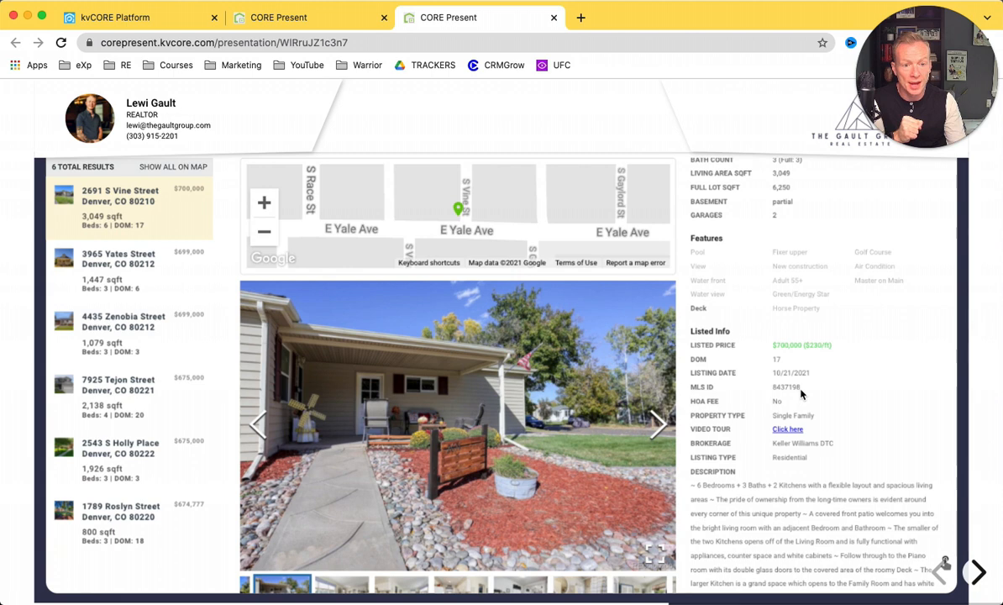
pyautogui.scroll(-1, 800, 392)
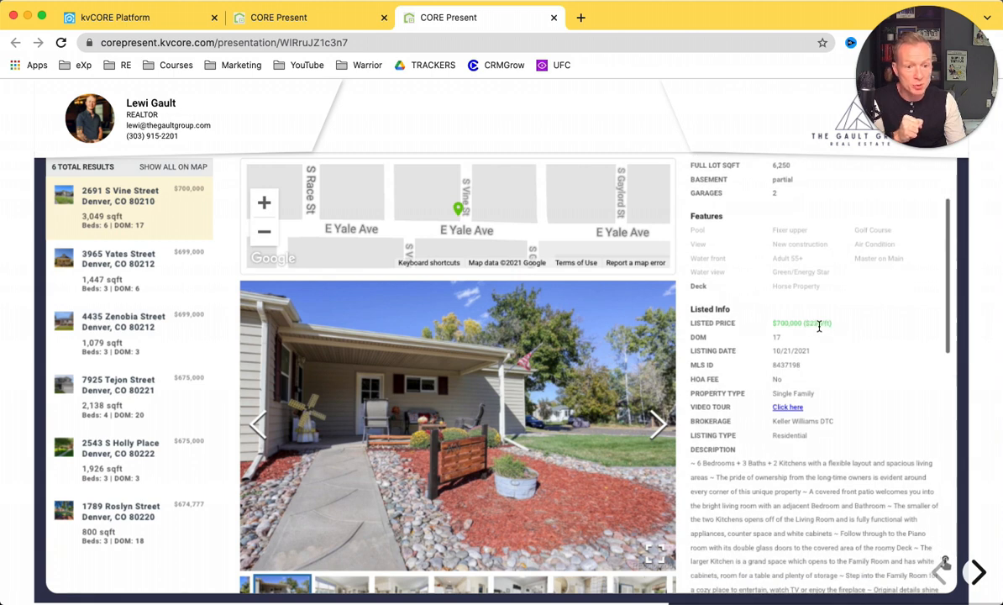
pyautogui.scroll(-1, 755, 393)
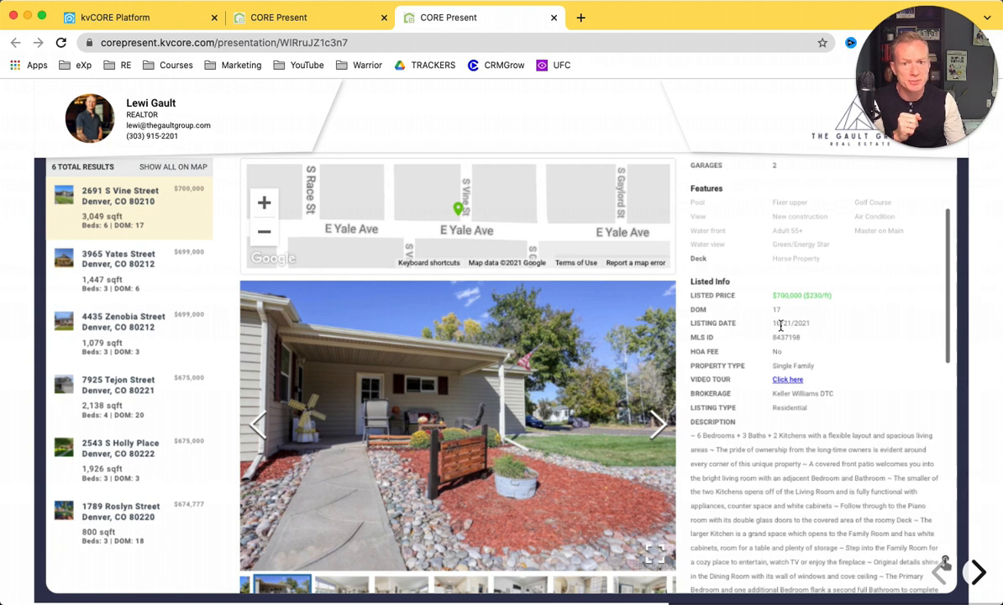
pyautogui.scroll(-10, 779, 462)
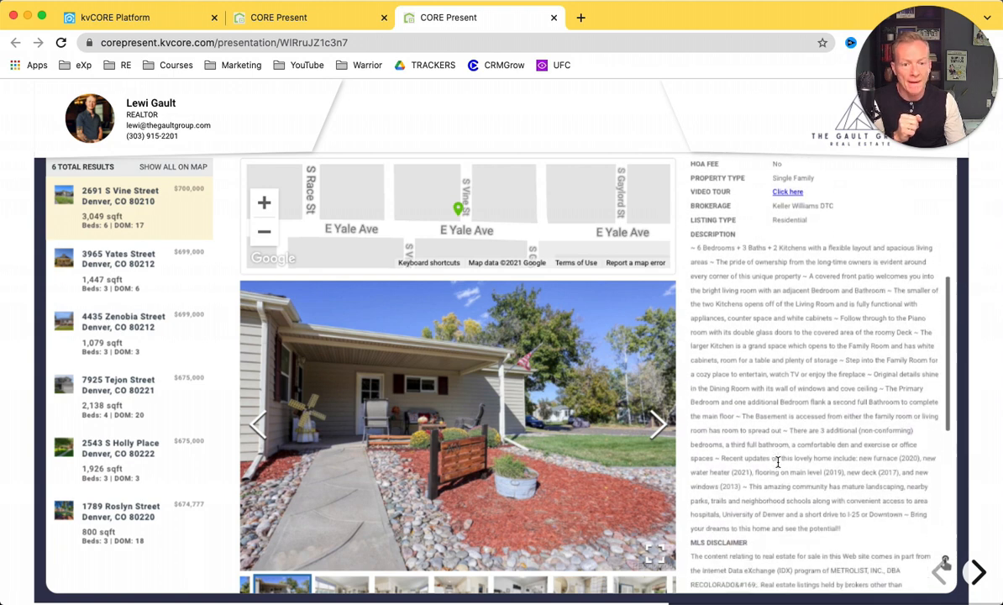
pyautogui.scroll(-3, 778, 462)
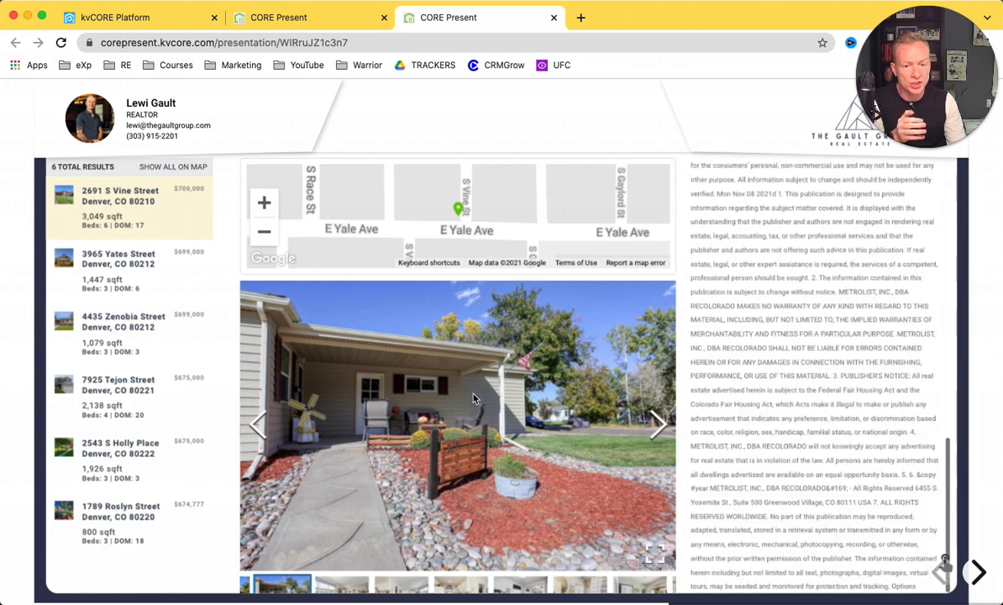
pyautogui.click(123, 283)
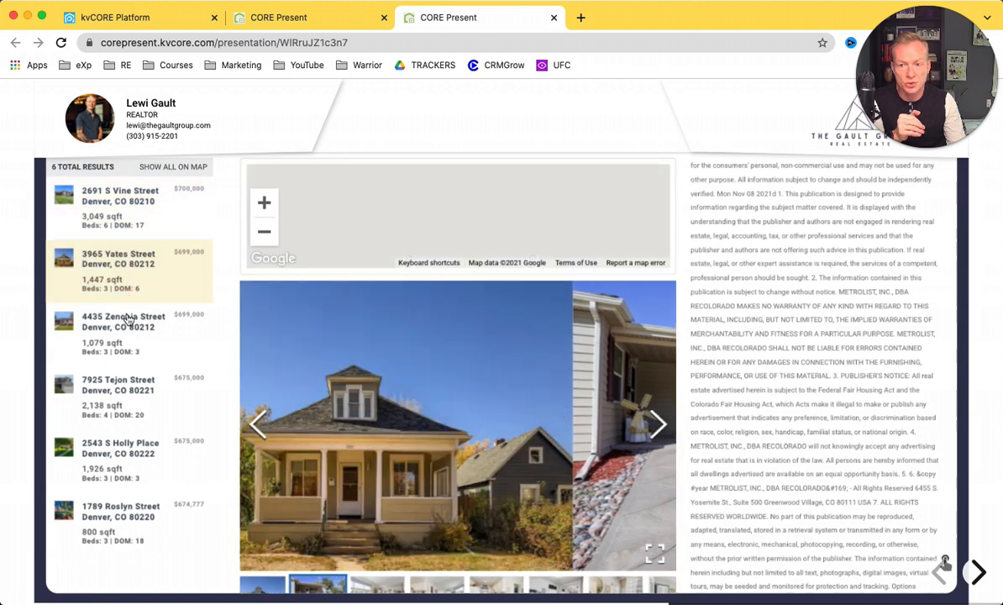
pyautogui.click(131, 319)
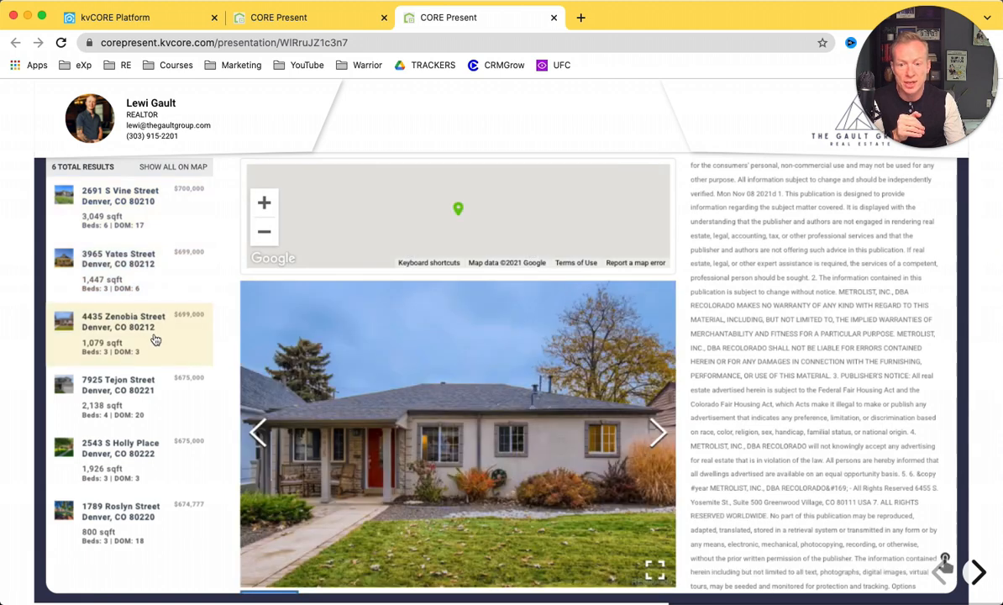
pyautogui.click(130, 397)
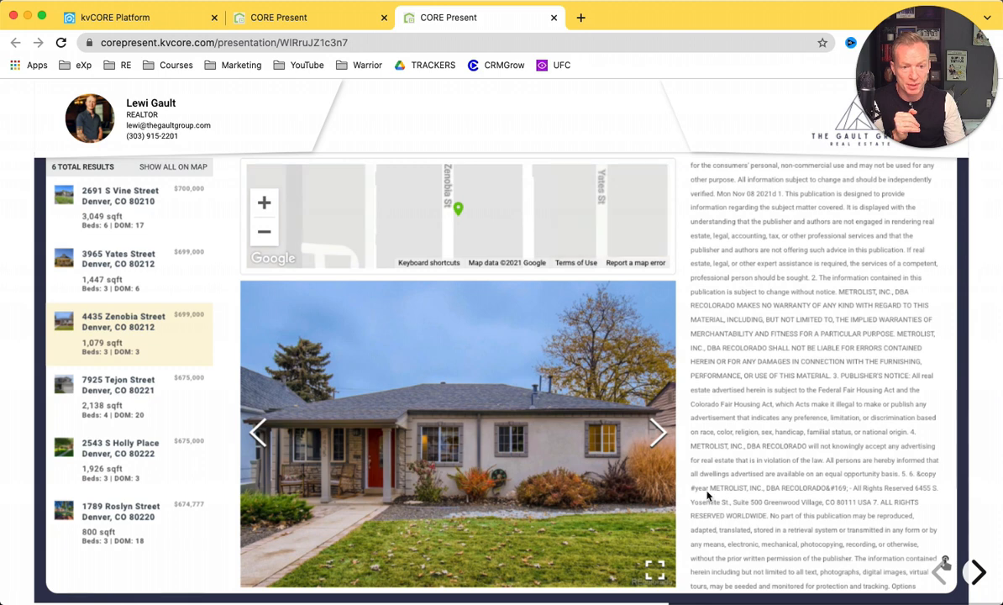
pyautogui.click(977, 571)
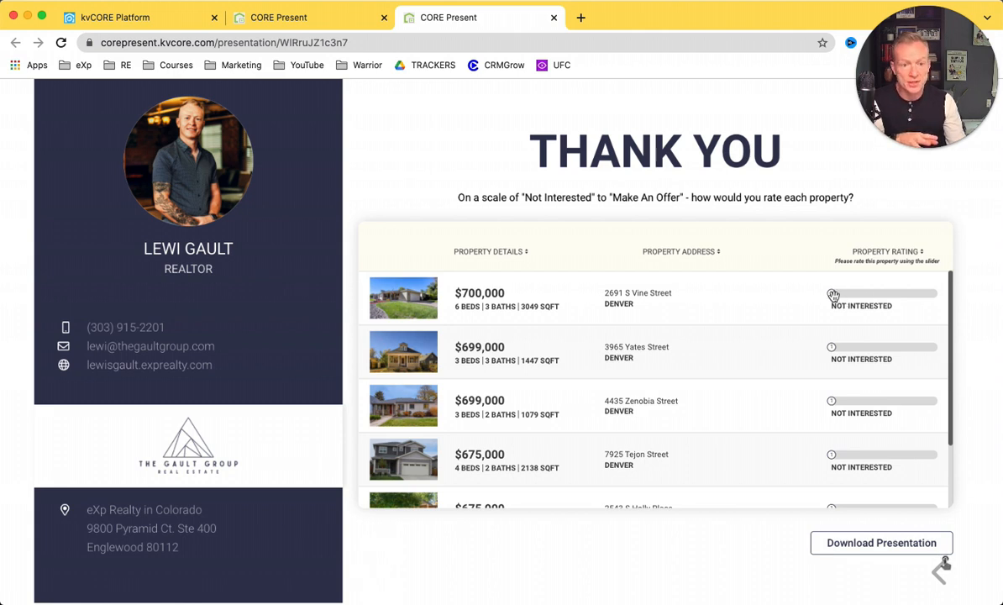
pyautogui.moveTo(832, 293); pyautogui.dragTo(884, 295)
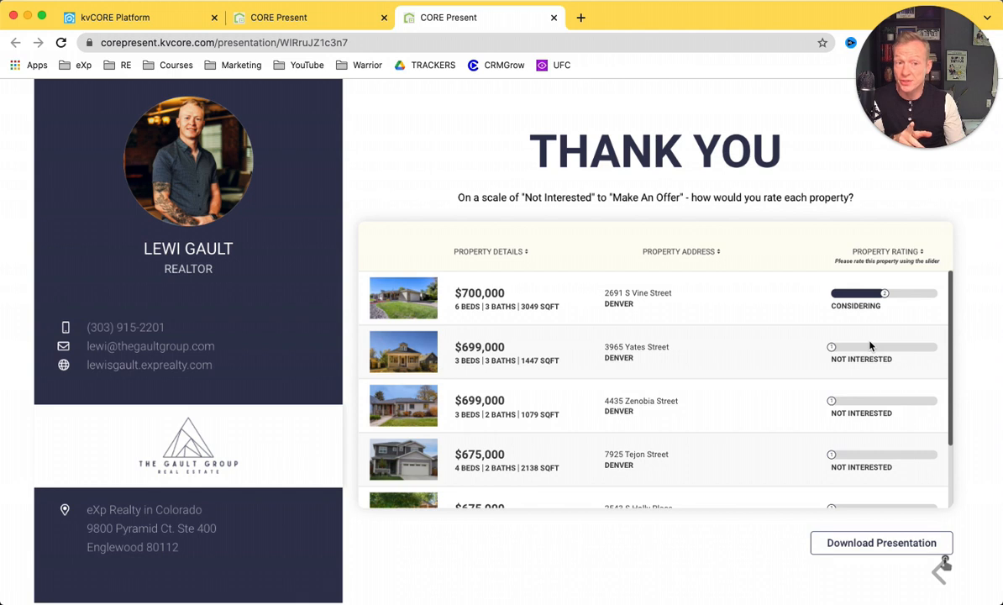
pyautogui.moveTo(832, 347); pyautogui.dragTo(952, 355)
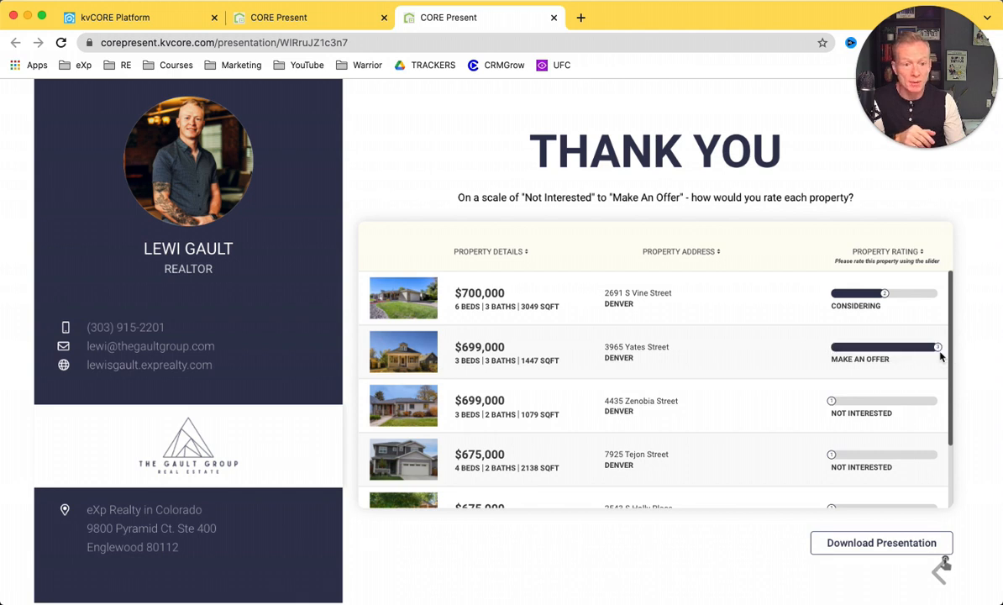
pyautogui.scroll(-2, 705, 497)
pyautogui.scroll(1, 704, 497)
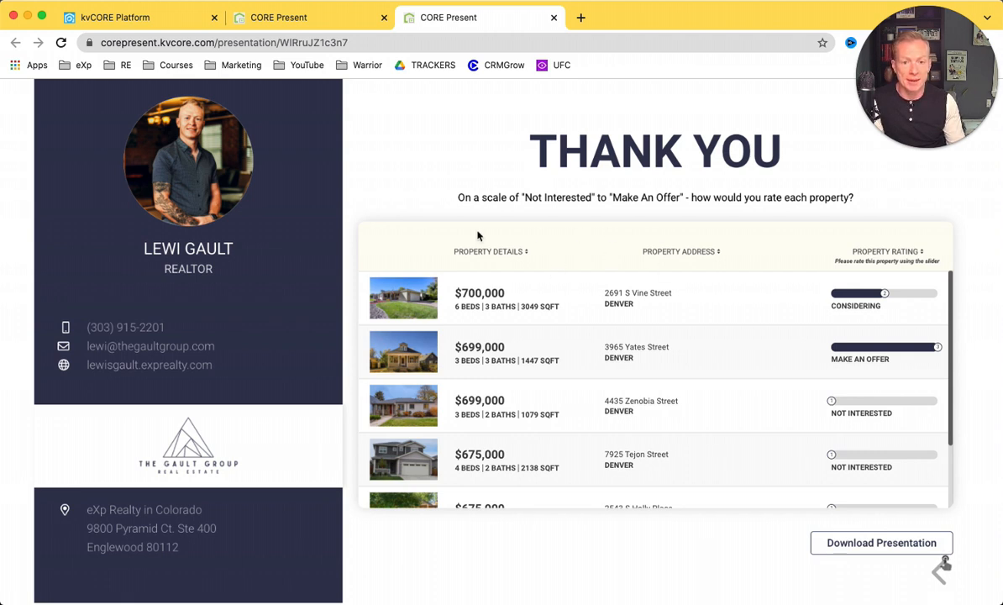
pyautogui.click(554, 17)
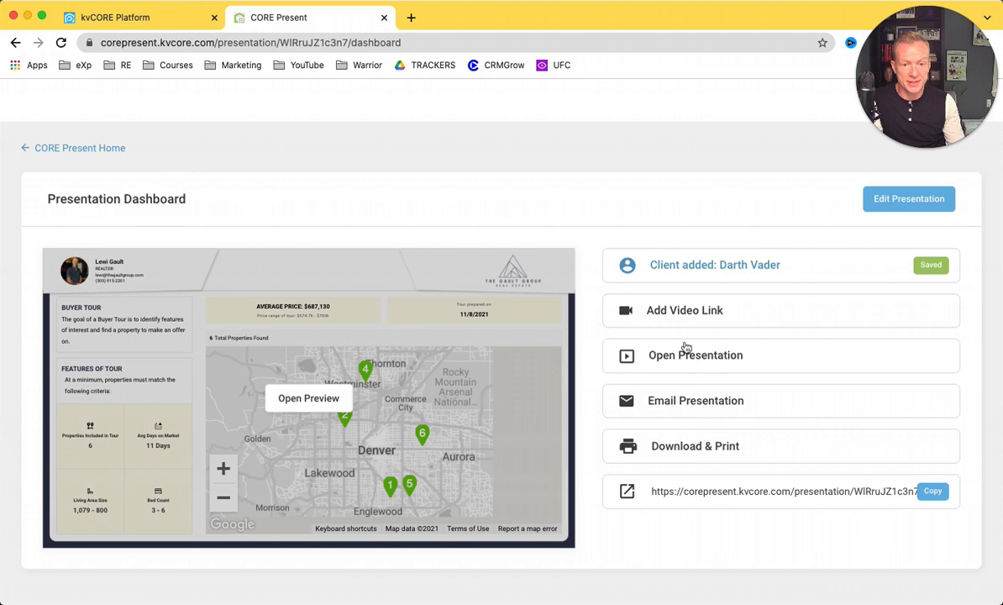
# Start the presentation email with a subject announcing the client's property tour this Saturday.
pyautogui.click(687, 405)
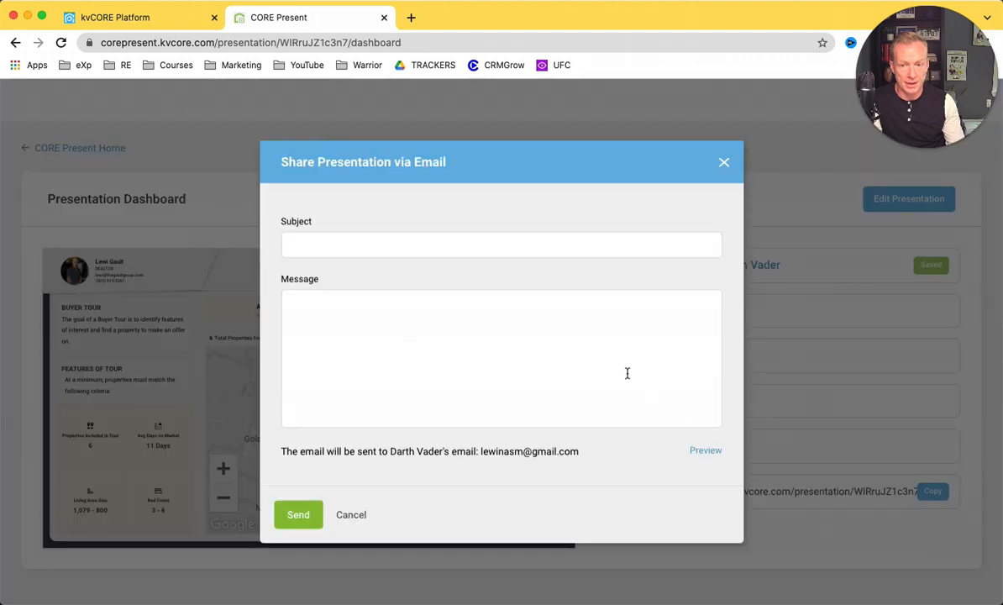
pyautogui.click(723, 164)
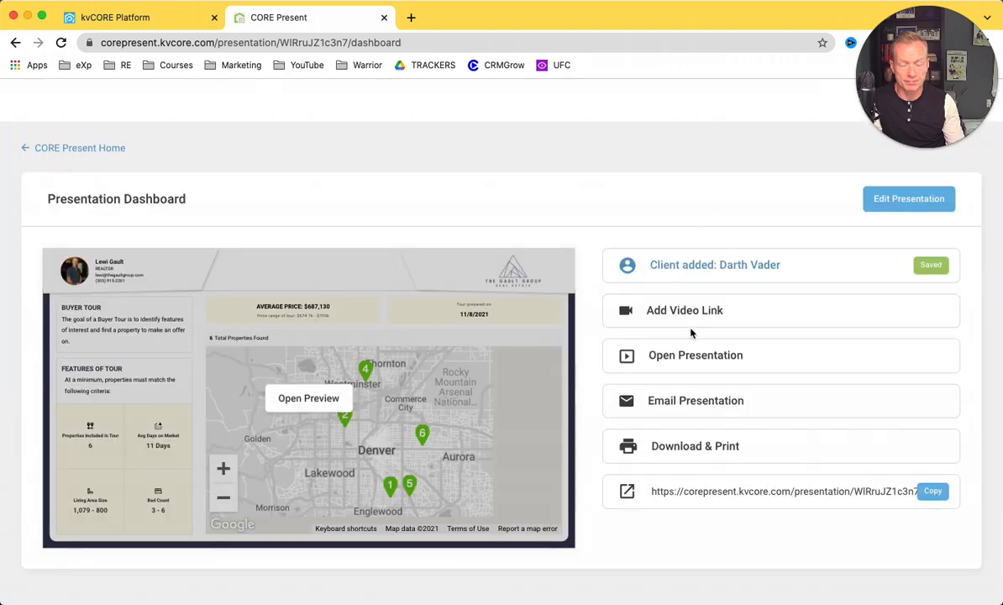
pyautogui.click(699, 407)
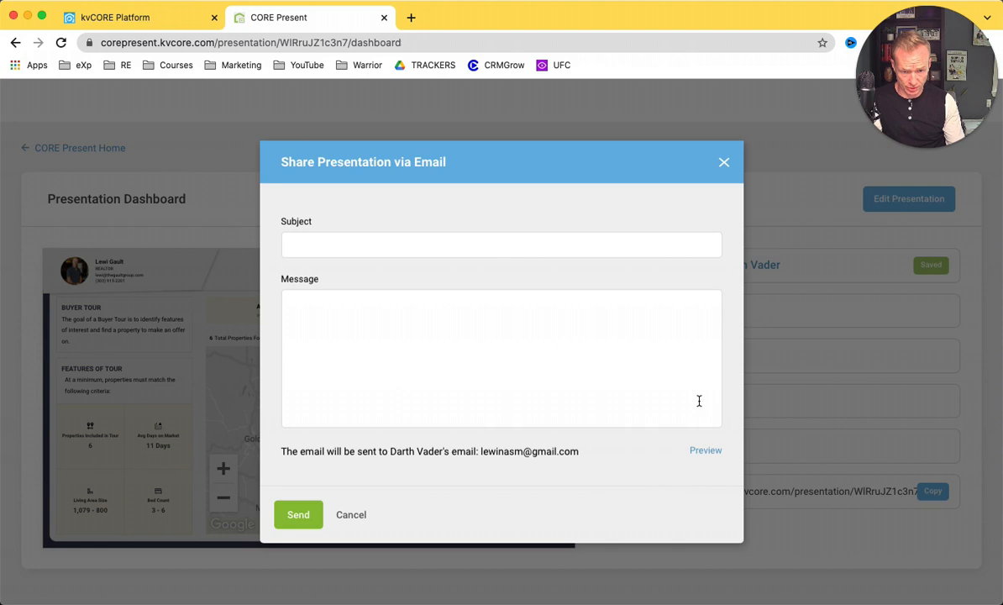
pyautogui.write('Property Tour ')
pyautogui.write('for Darth V')
pyautogui.write('ader ')
pyautogui.write('to')
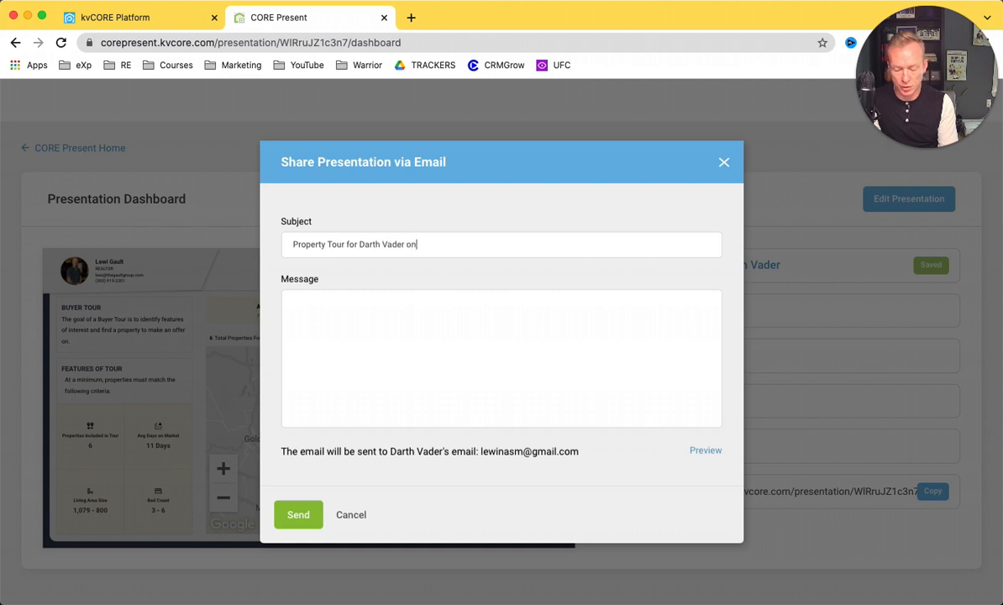
pyautogui.press('BackSpace')
pyautogui.press('BackSpace')
pyautogui.write('this Sat')
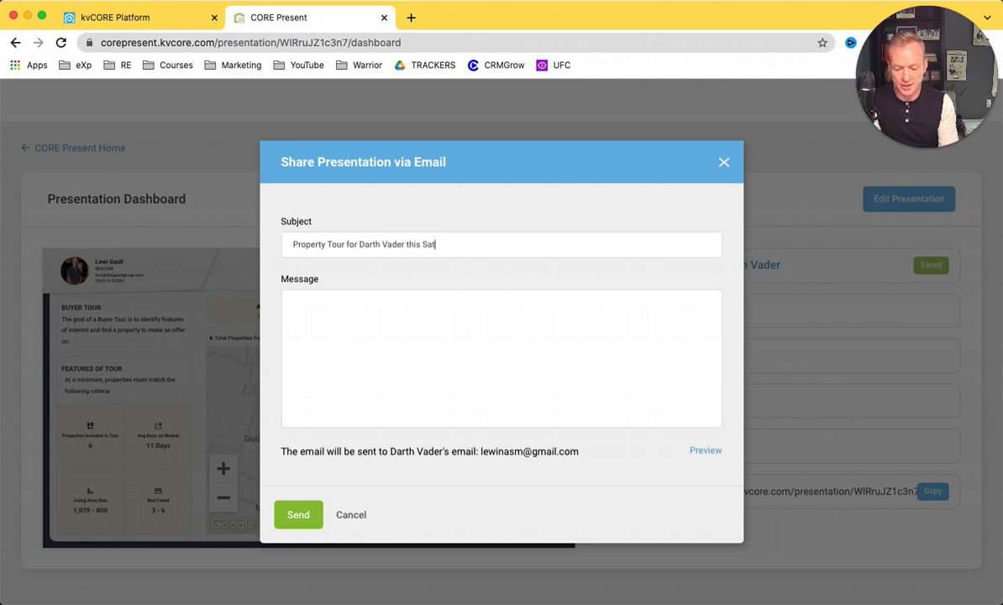
# Write a short personal message, preview the email, and send it to the client.
pyautogui.click(537, 345)
pyautogui.write('blah blah i p')
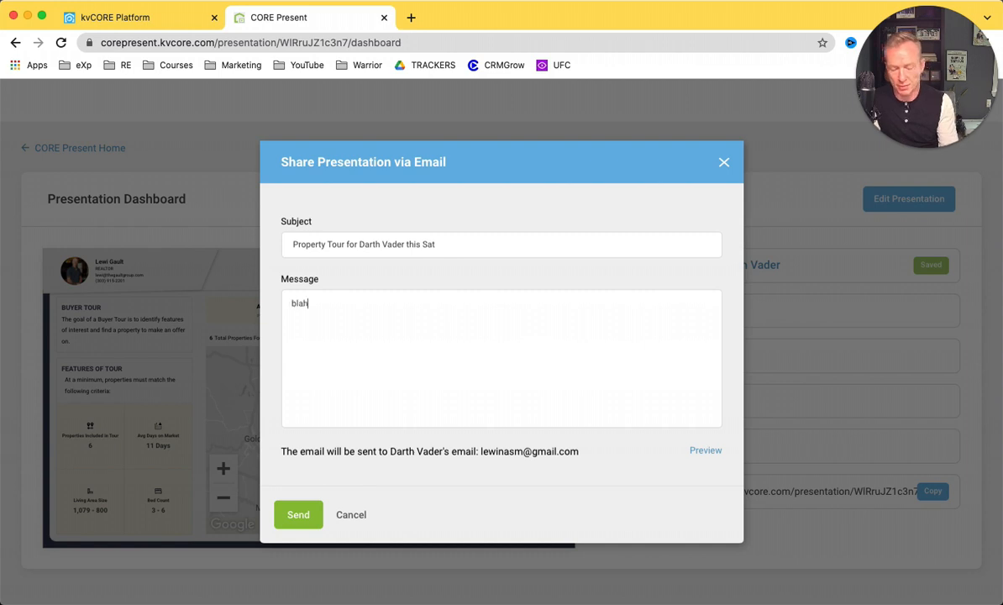
pyautogui.press('BackSpace')
pyautogui.press('BackSpace')
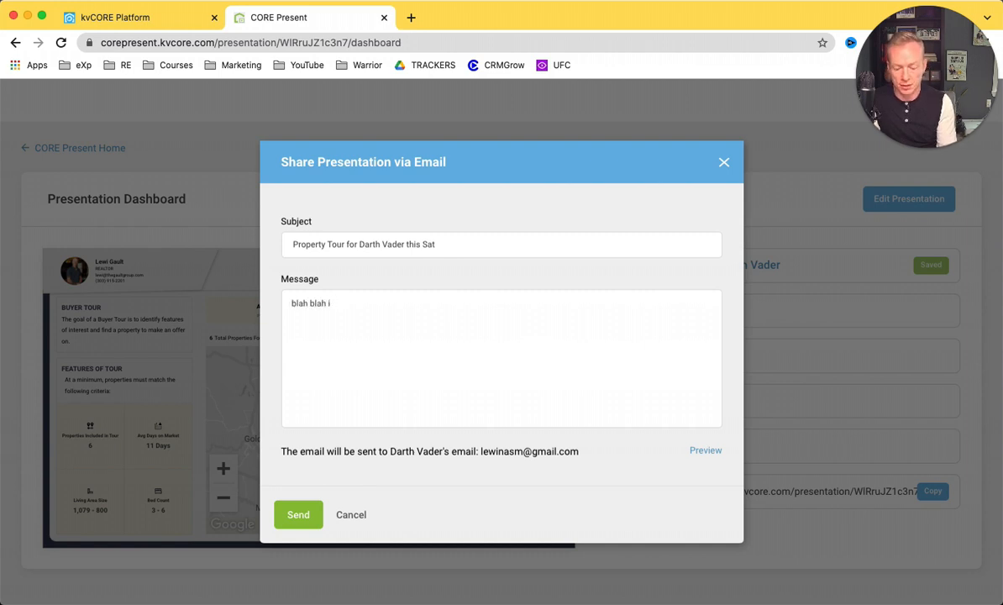
pyautogui.write('hop e we can find a new death start')
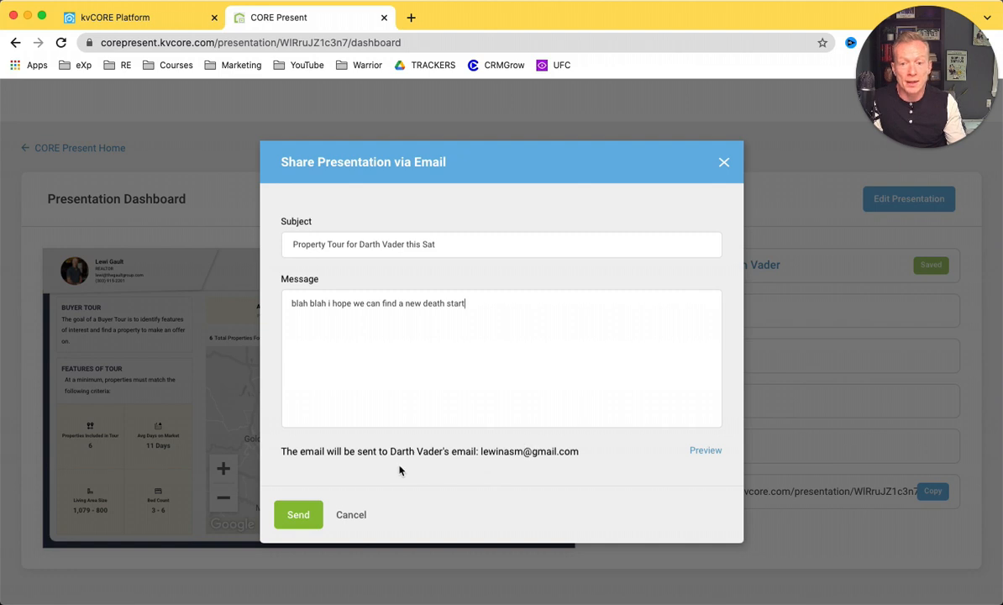
pyautogui.write('e')
pyautogui.press('BackSpace')
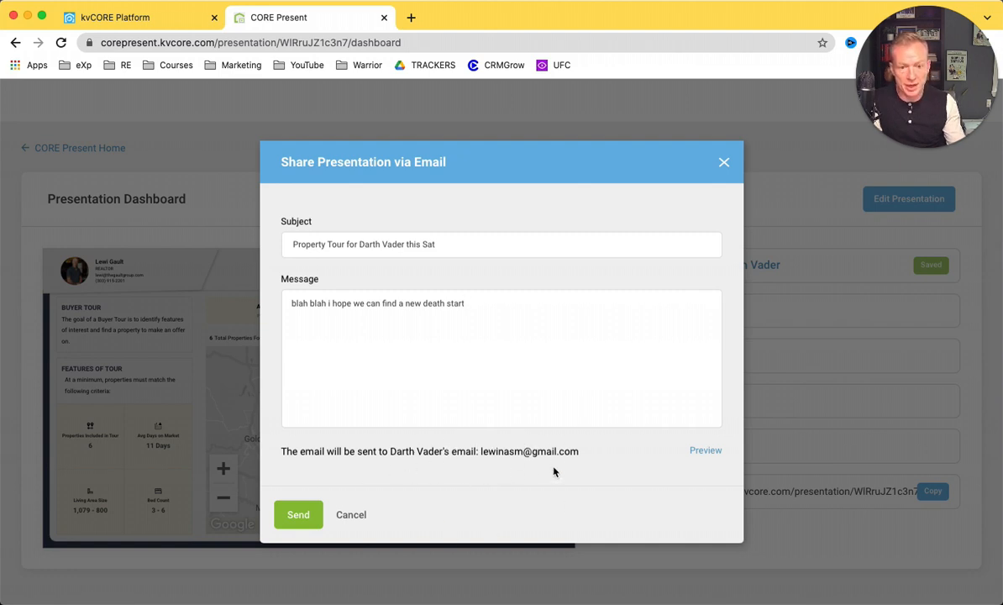
pyautogui.click(704, 454)
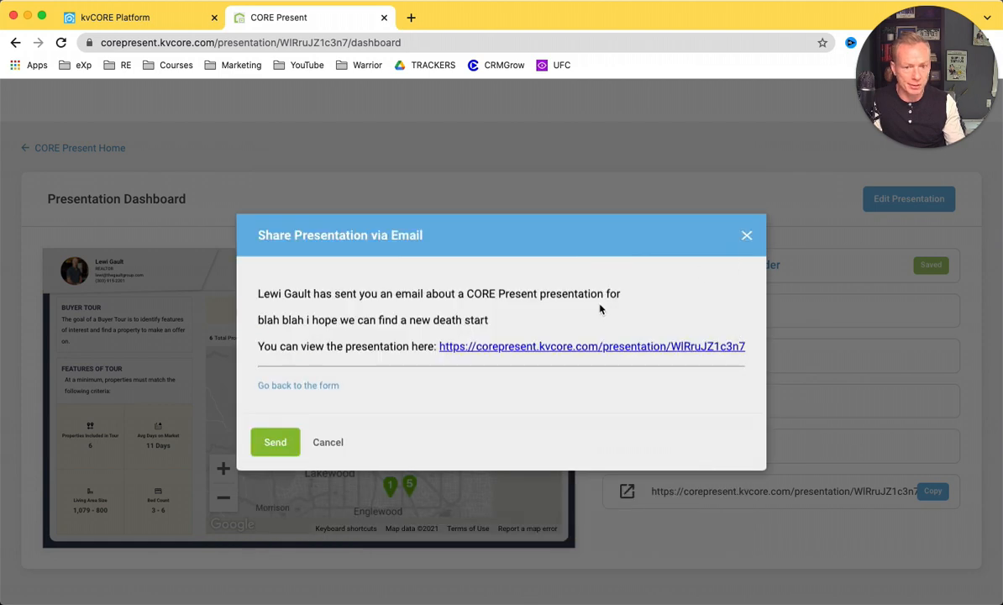
pyautogui.click(297, 435)
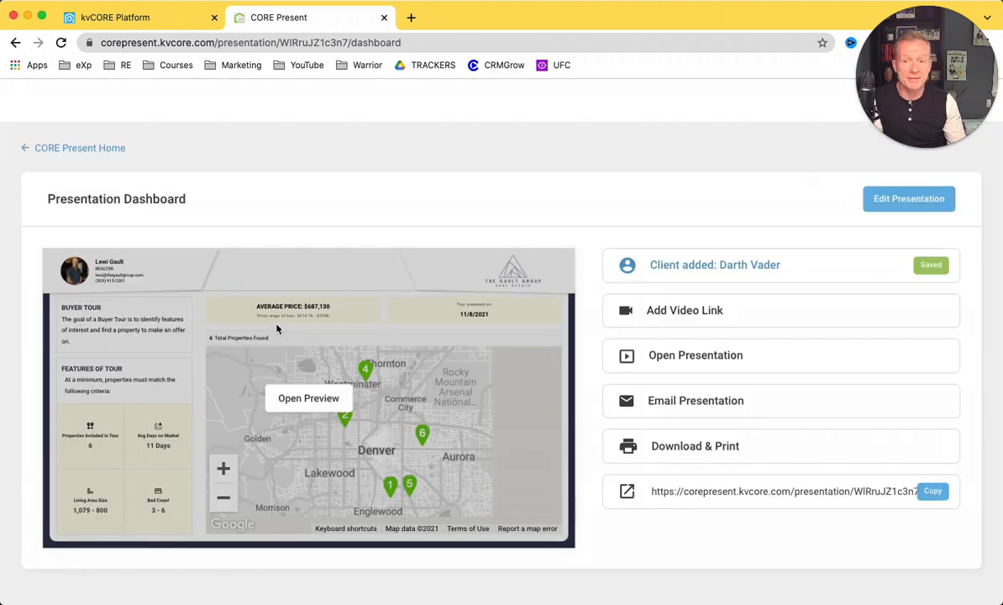
# In kvCORE Platform, open the client's Smart CRM contact and scroll its activity timeline.
pyautogui.click(141, 18)
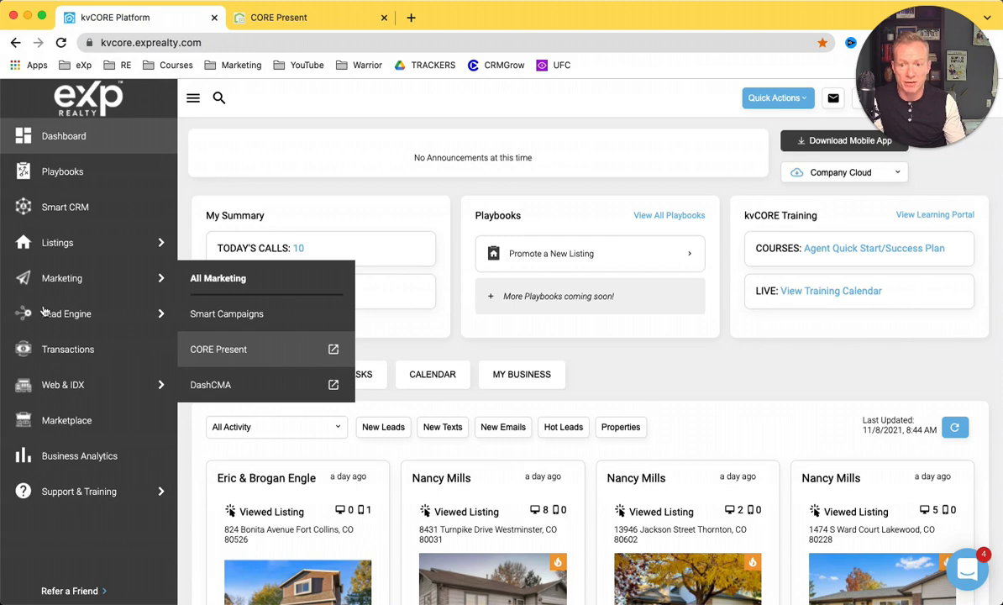
pyautogui.click(85, 221)
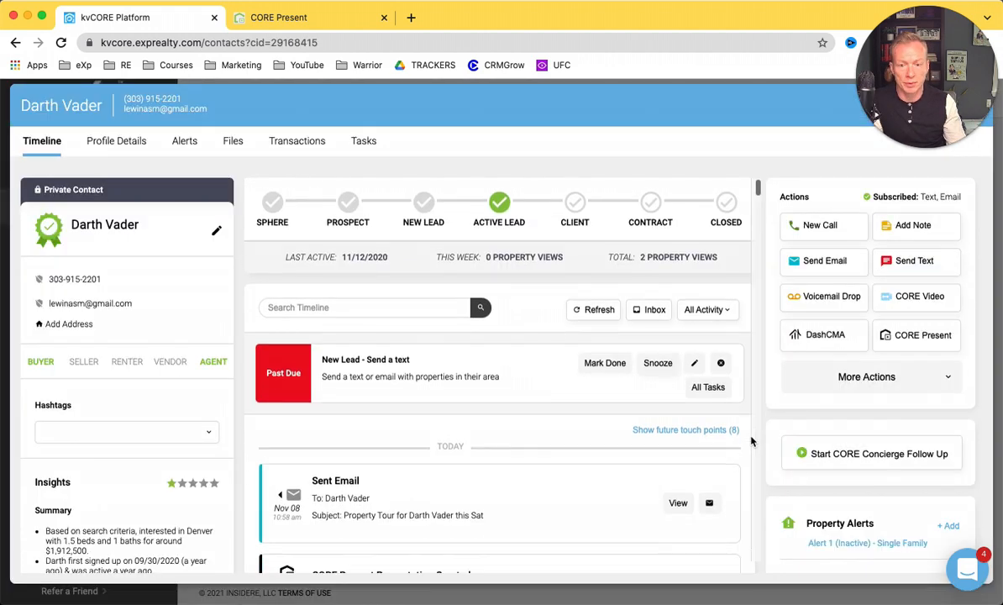
pyautogui.scroll(-3, 752, 440)
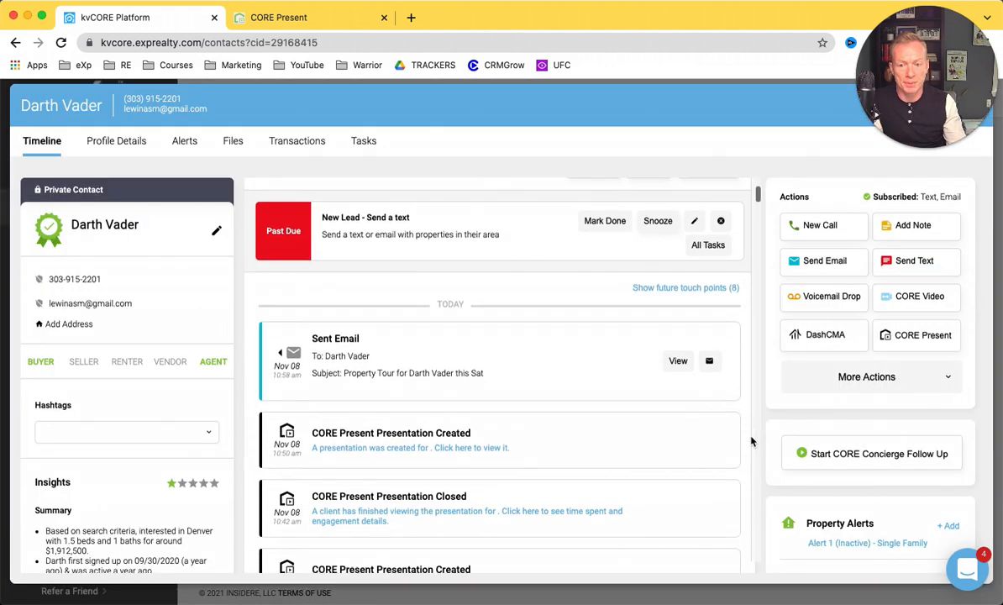
pyautogui.scroll(-2, 447, 370)
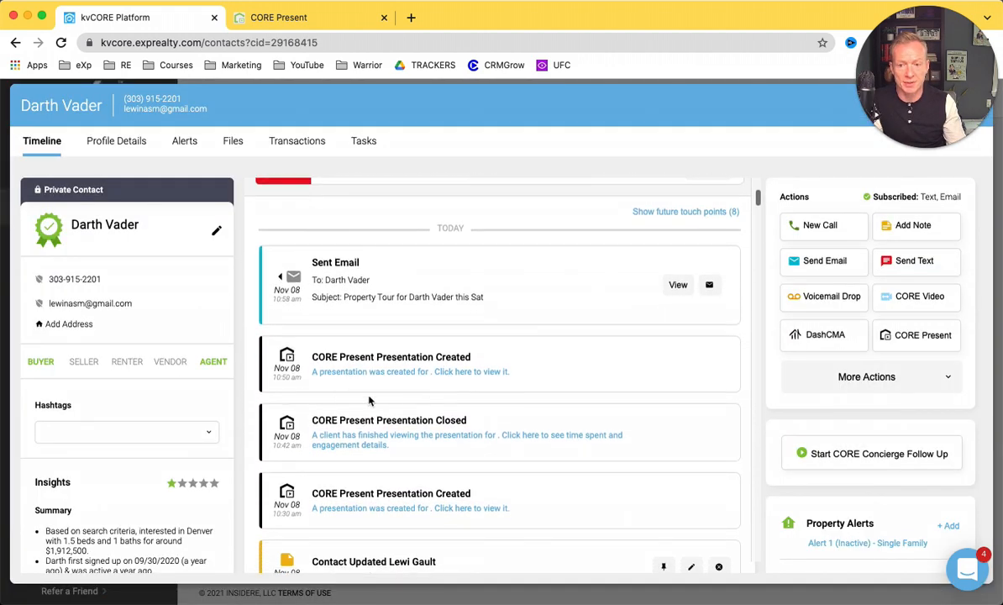
pyautogui.scroll(-3, 775, 482)
pyautogui.scroll(-5, 774, 482)
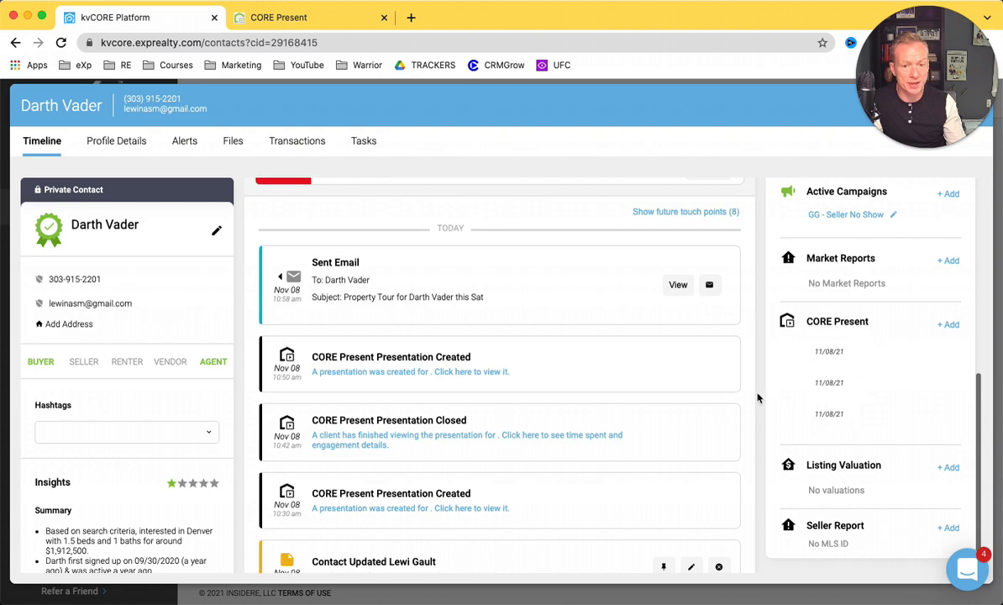
pyautogui.scroll(5, 773, 330)
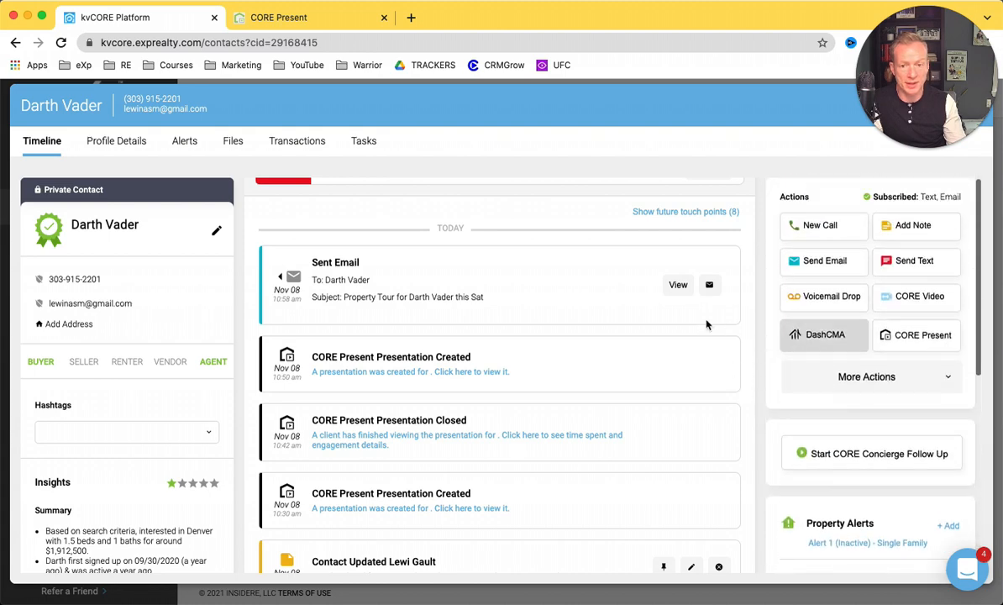
pyautogui.scroll(3, 706, 325)
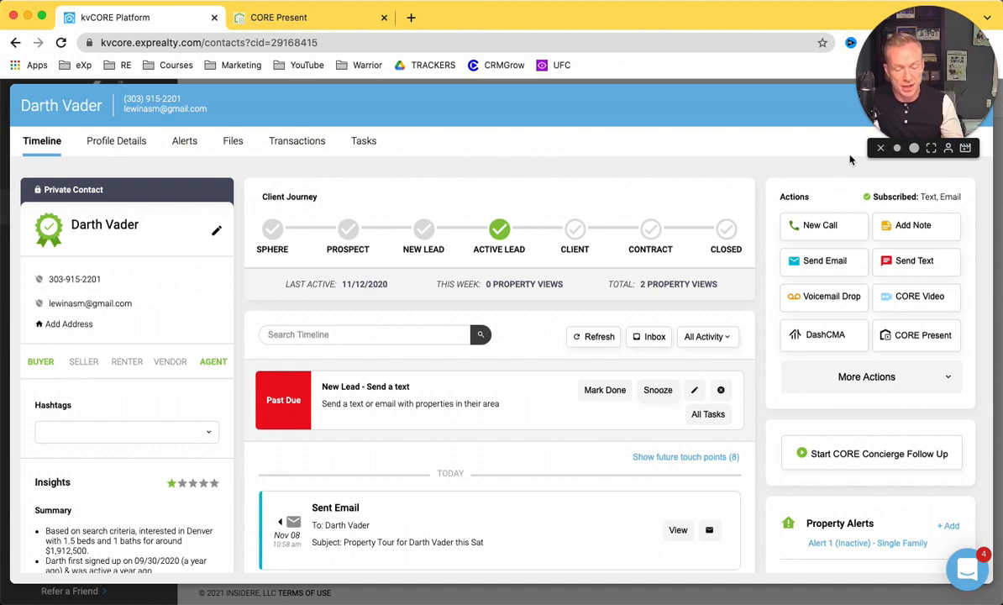
pyautogui.scroll(-3, 354, 456)
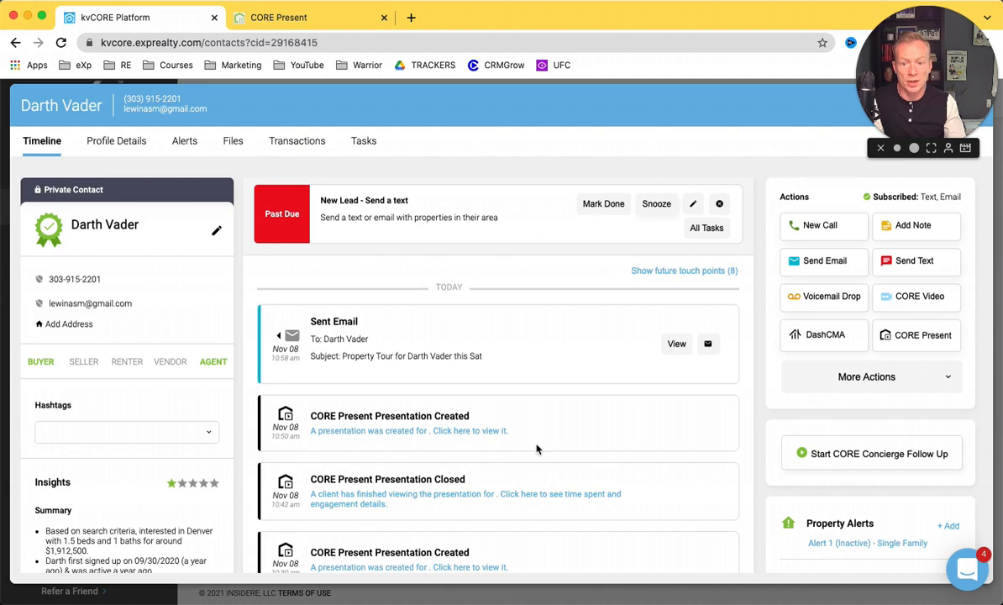
pyautogui.scroll(3, 538, 449)
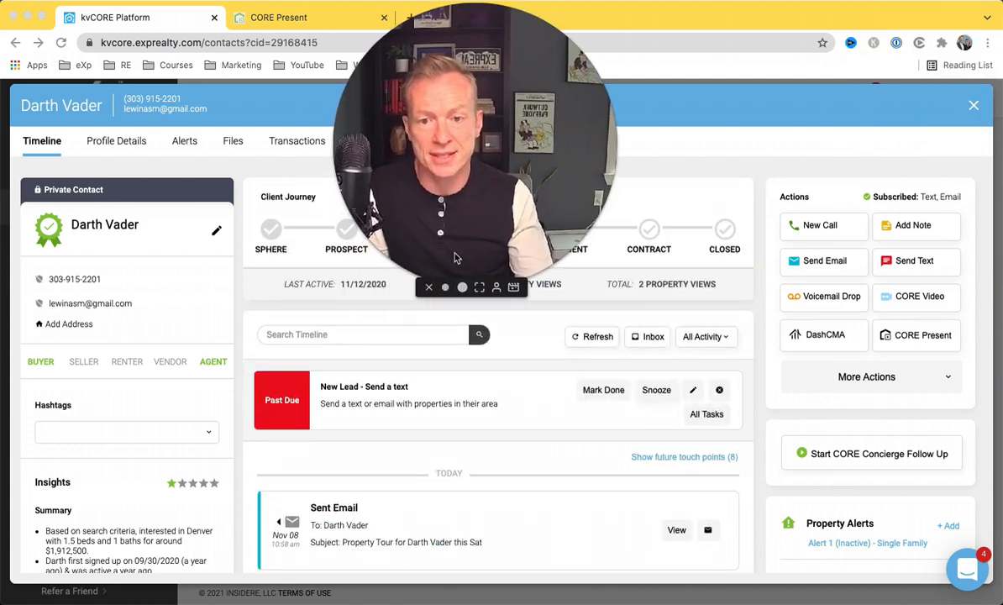
pyautogui.moveTo(477, 210); pyautogui.dragTo(485, 358)
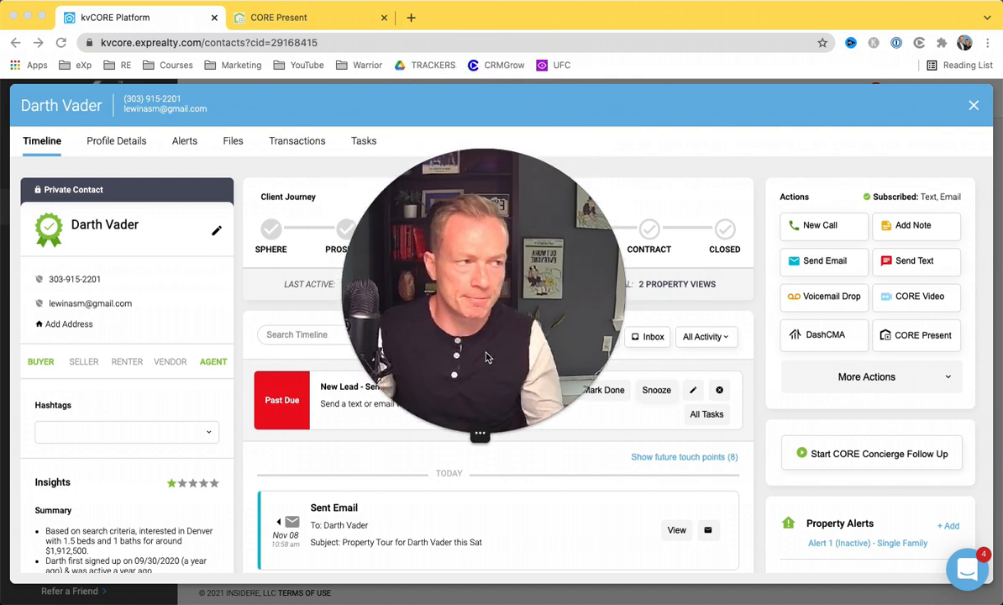